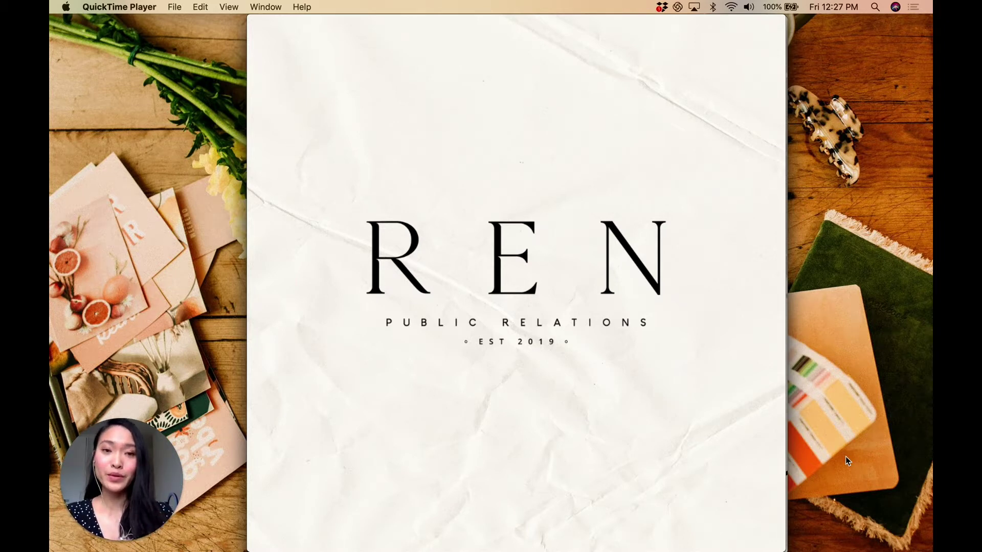
- Play Ren Logo Video.mp4 through twice, lowering the system volume during playback
mouse_move(734, 450)
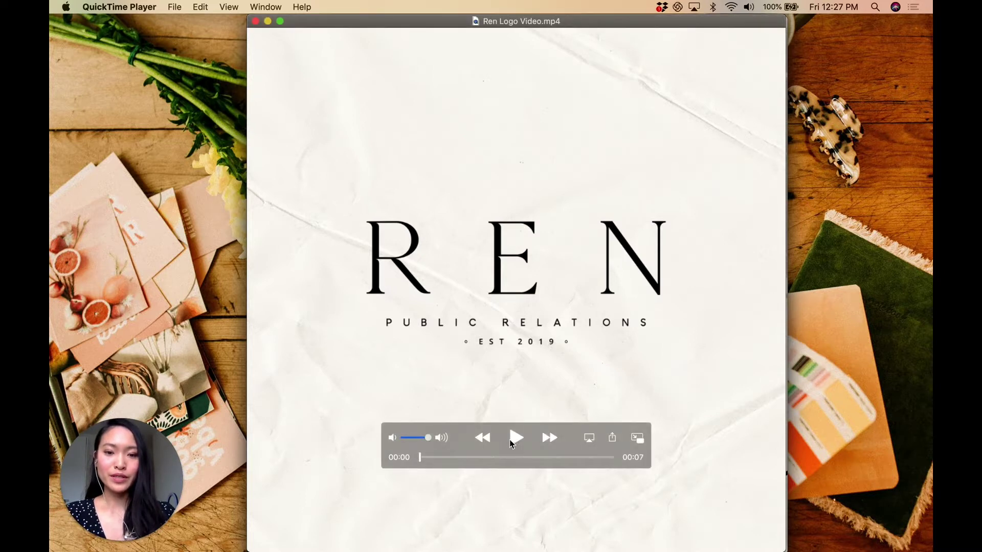
key(XF86AudioRaiseVolume)
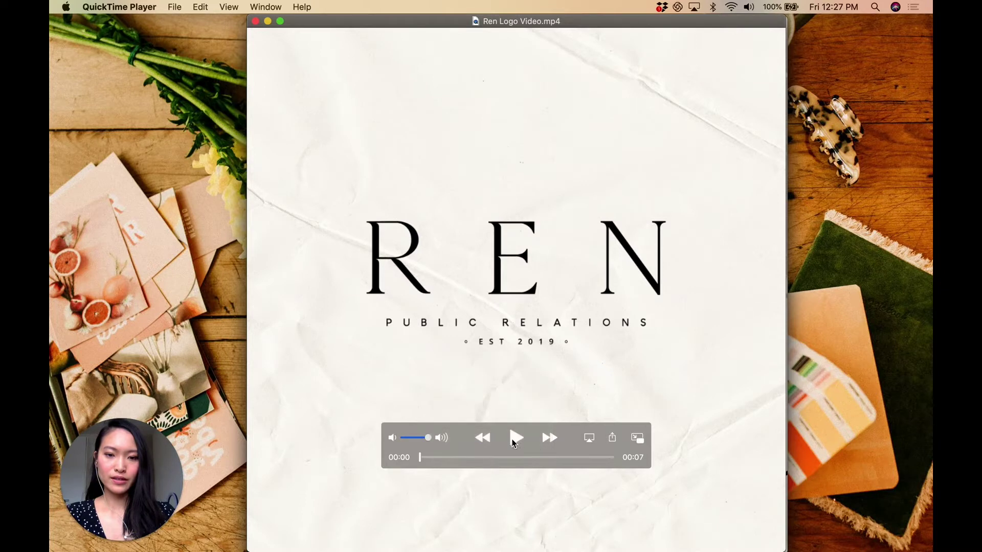
click(516, 438)
key(XF86AudioLowerVolume)
key(XF86AudioLowerVolume)
key(XF86AudioLowerVolume)
key(XF86AudioLowerVolume)
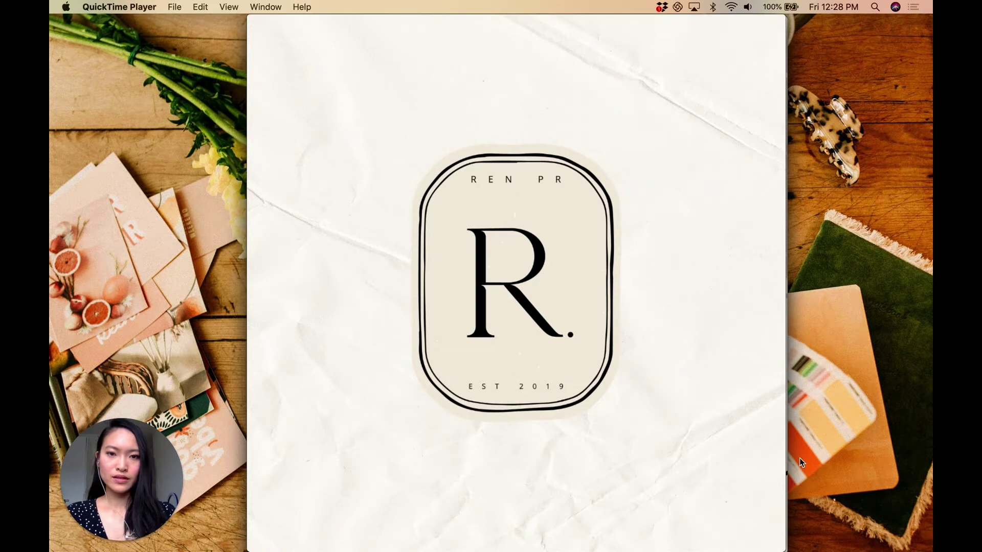
mouse_move(555, 446)
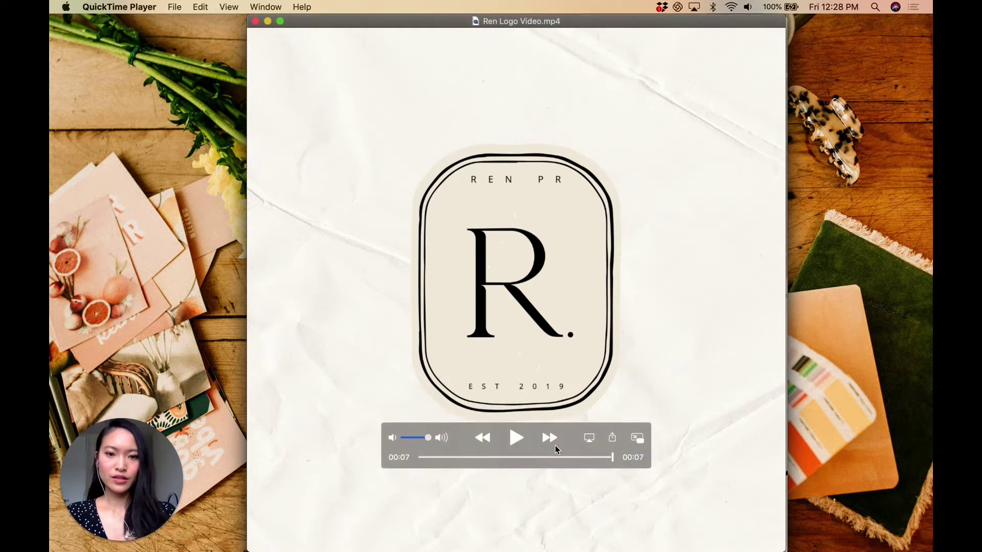
click(517, 438)
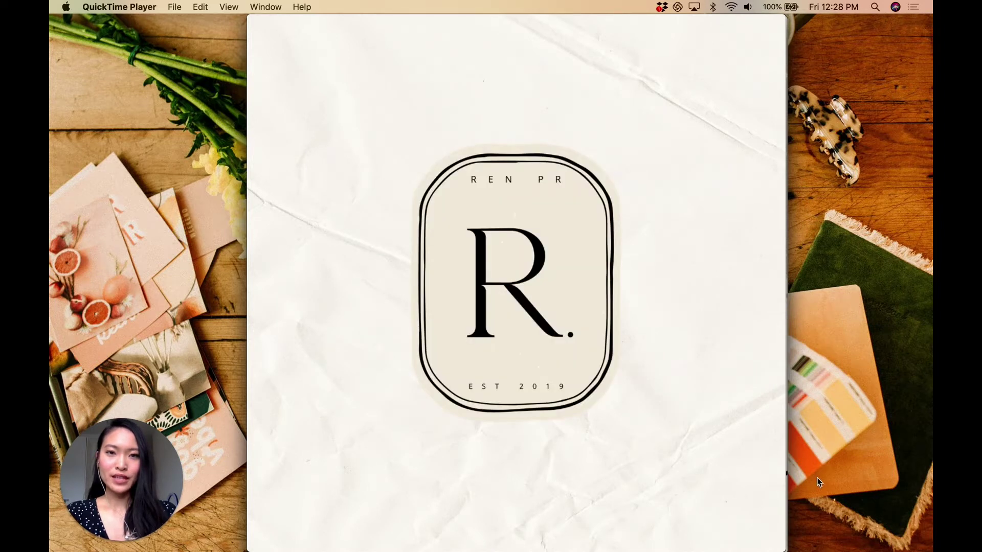
- Bring the Ren Website Reveal.mp4 window to the front and play the video through
mouse_move(369, 26)
mouse_down()
mouse_move(478, 30)
mouse_move(379, 46)
mouse_move(369, 38)
mouse_up()
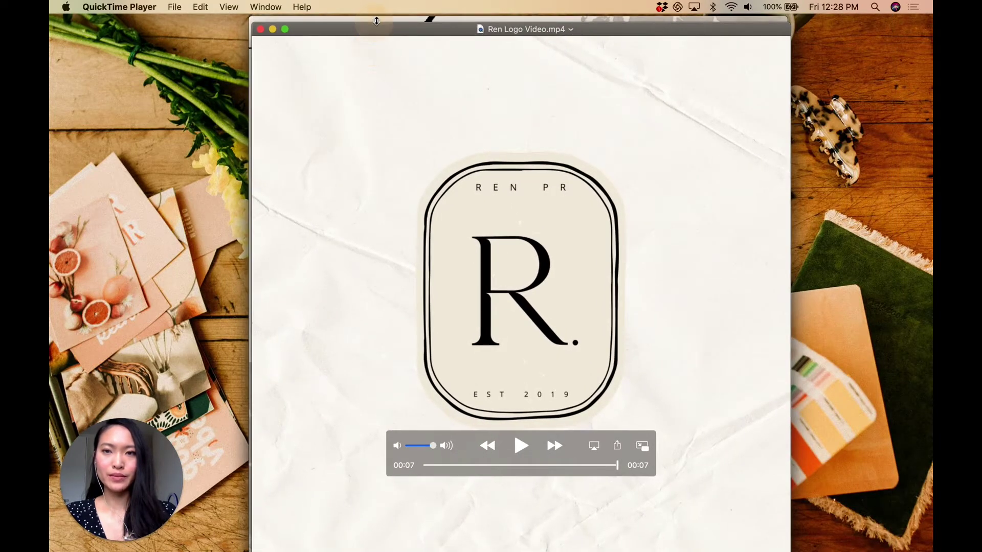
key(super+w)
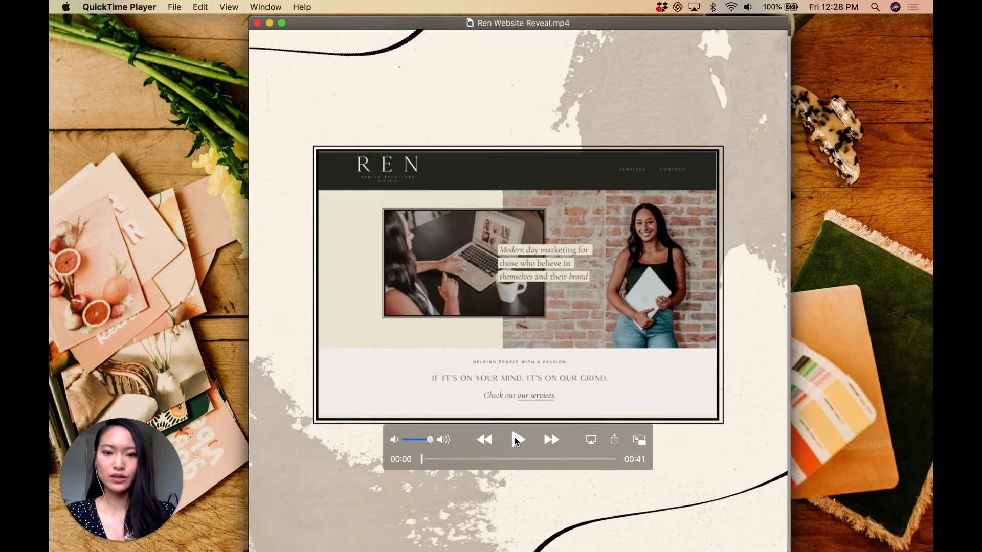
click(517, 439)
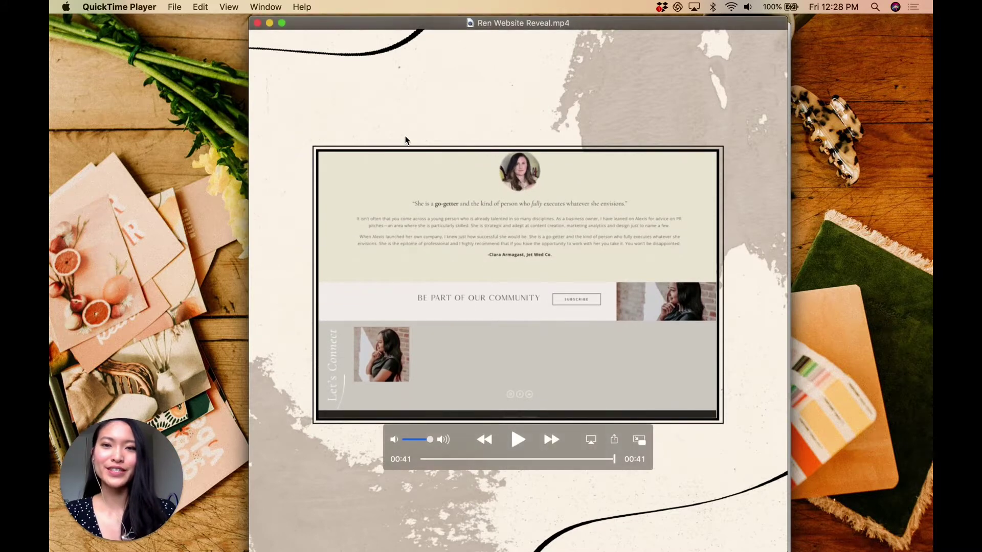
- Bring the Ren Logo Video.mp4 window back in front of the website video and shift it slightly sideways
mouse_move(421, 31)
mouse_down()
mouse_move(421, 52)
mouse_move(427, 23)
mouse_up()
click(421, 29)
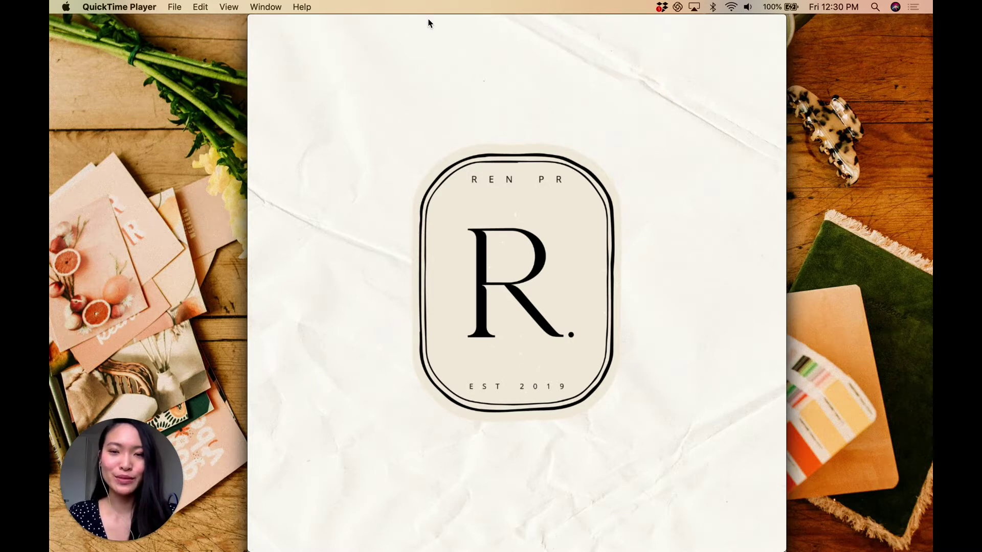
drag(722, 23, 715, 22)
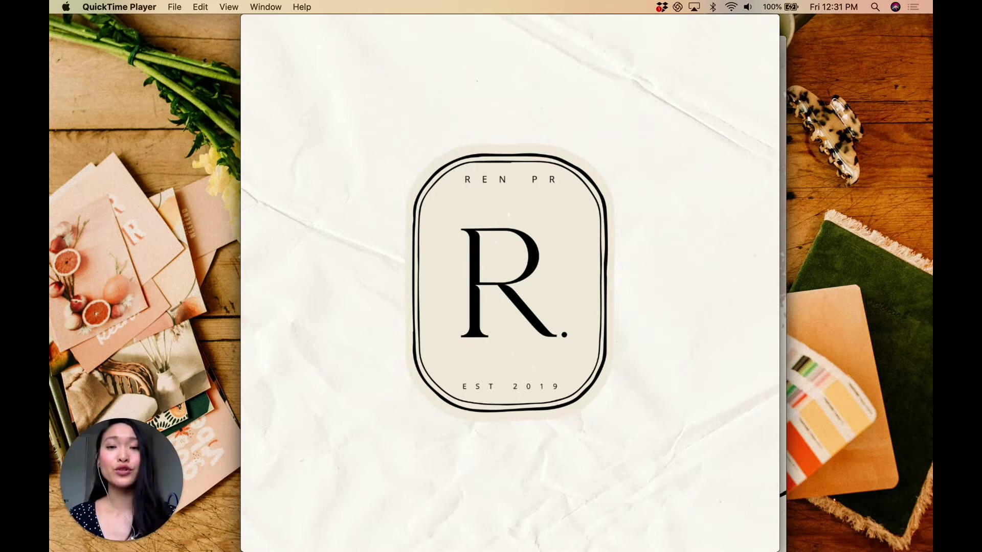
- Switch to Chrome by restoring the minimized window with the Ren Logo Video Instagram post design
mouse_move(649, 412)
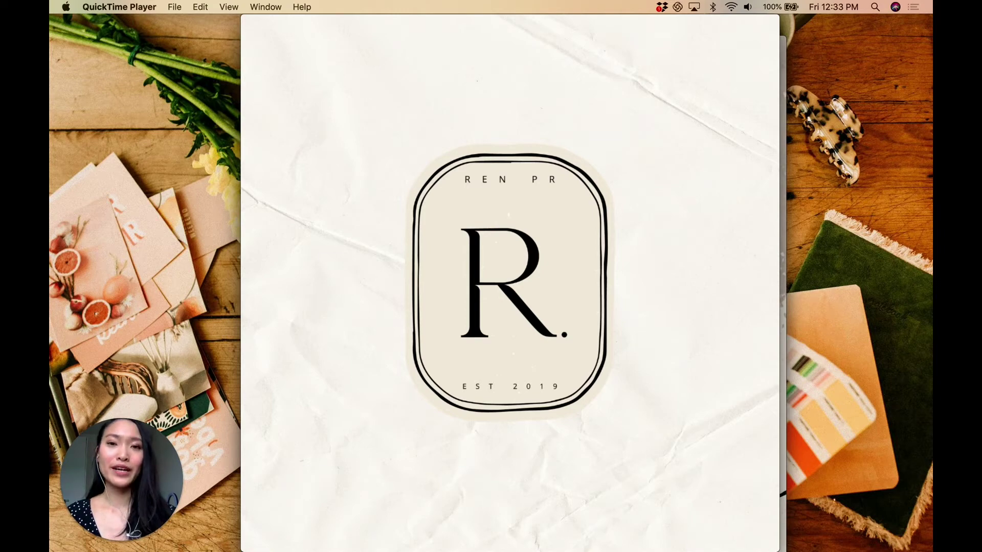
mouse_move(438, 240)
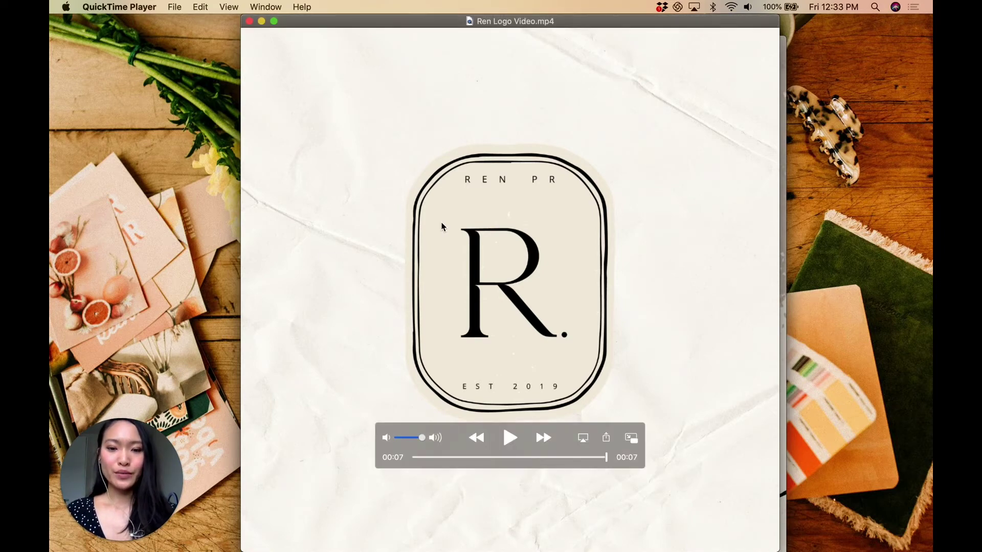
key(ctrl+Up)
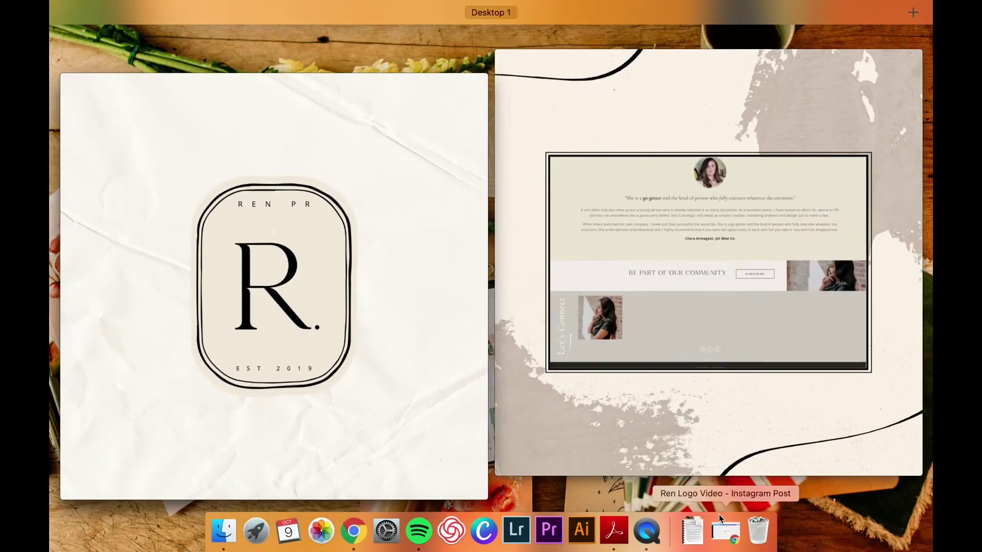
click(722, 535)
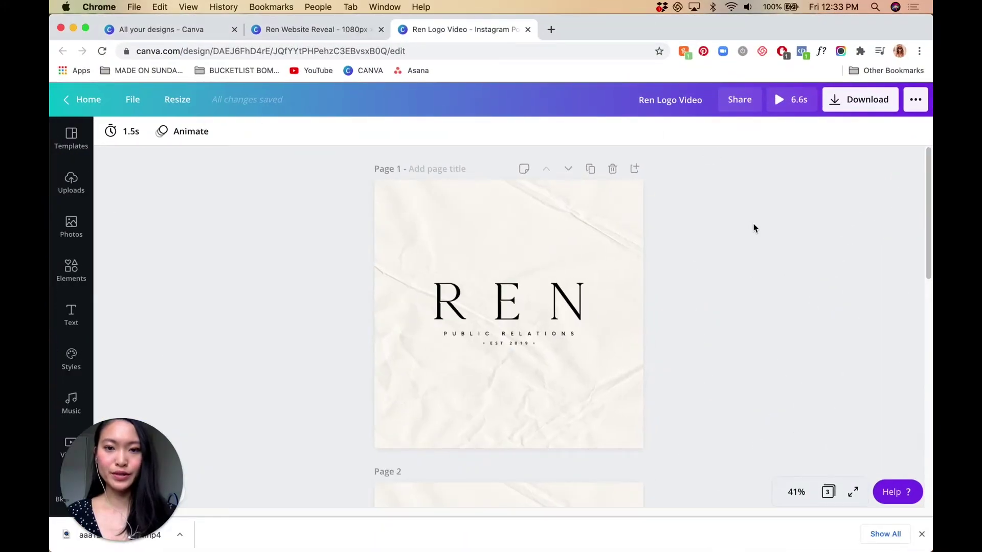
- Examine the logo variations and paper backgrounds on all three pages of the Ren Logo Video design
scroll(761, 361, down, 5)
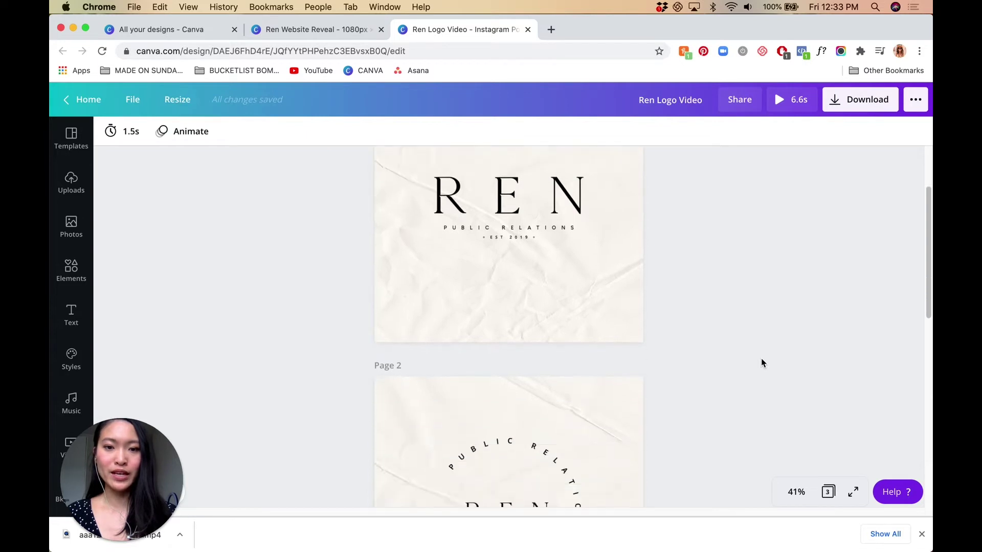
scroll(761, 363, down, 7)
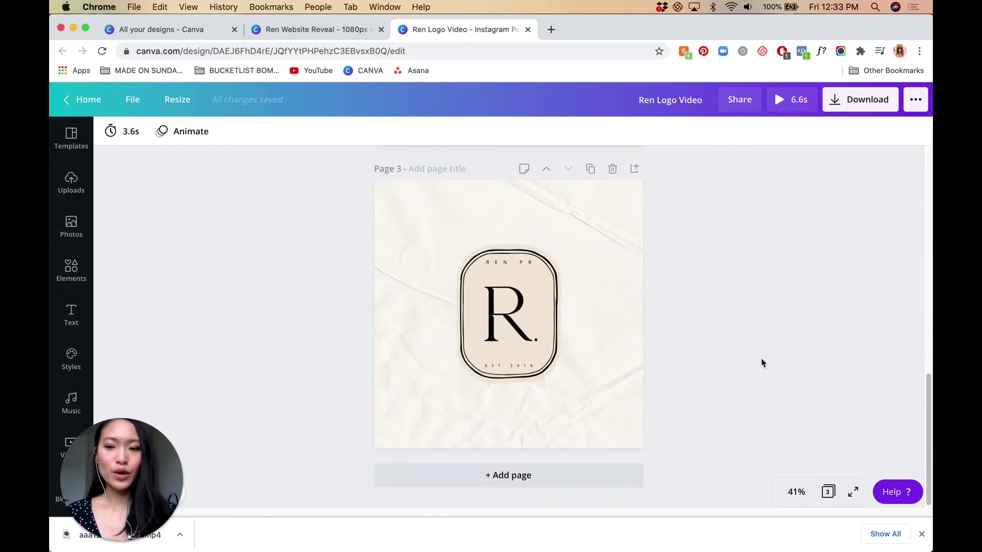
scroll(761, 363, up, 12)
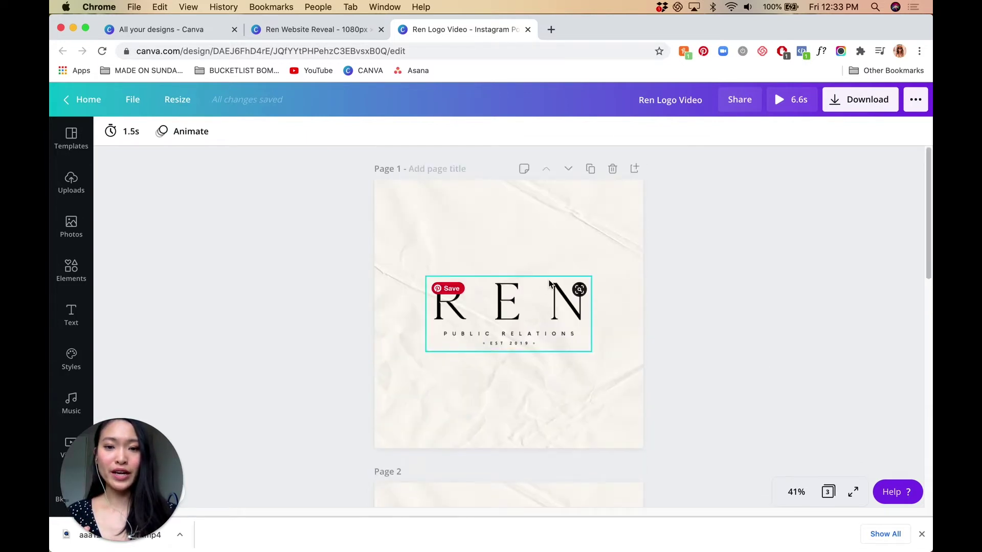
scroll(534, 270, down, 2)
scroll(543, 237, down, 7)
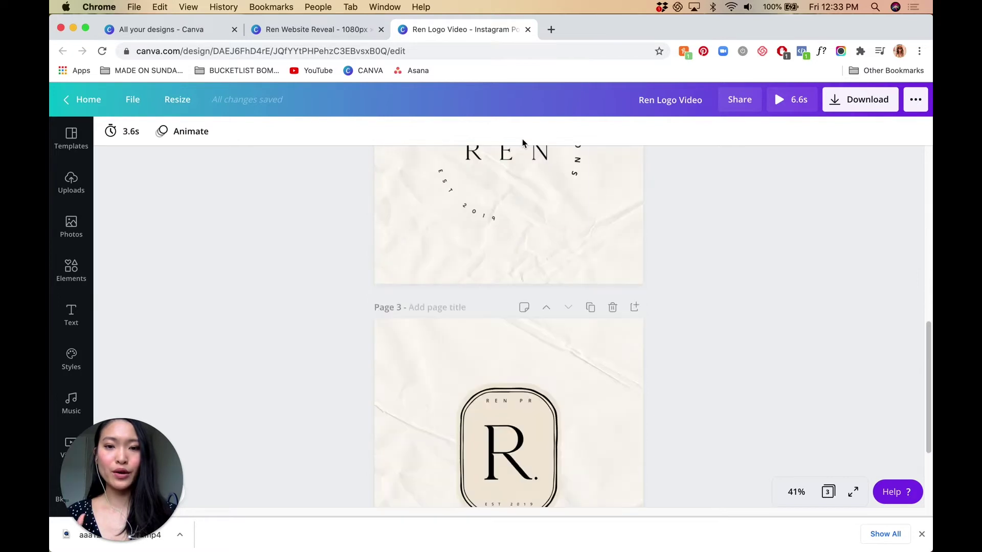
scroll(527, 241, down, 5)
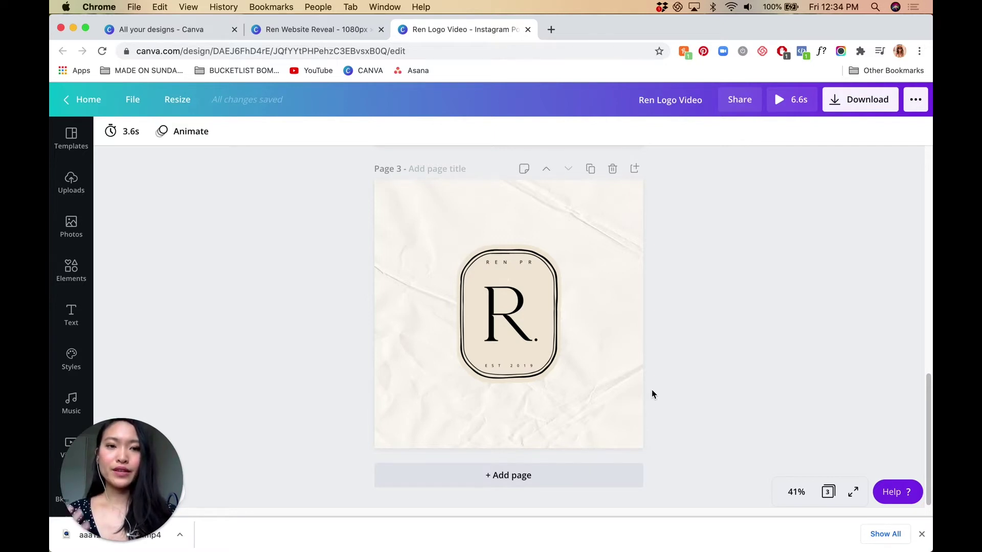
scroll(652, 389, up, 12)
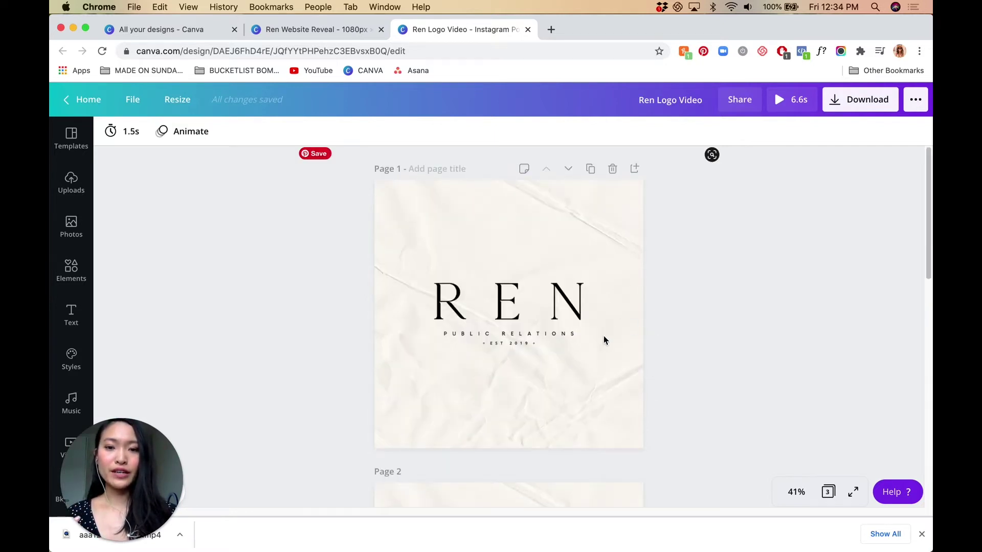
scroll(604, 340, down, 12)
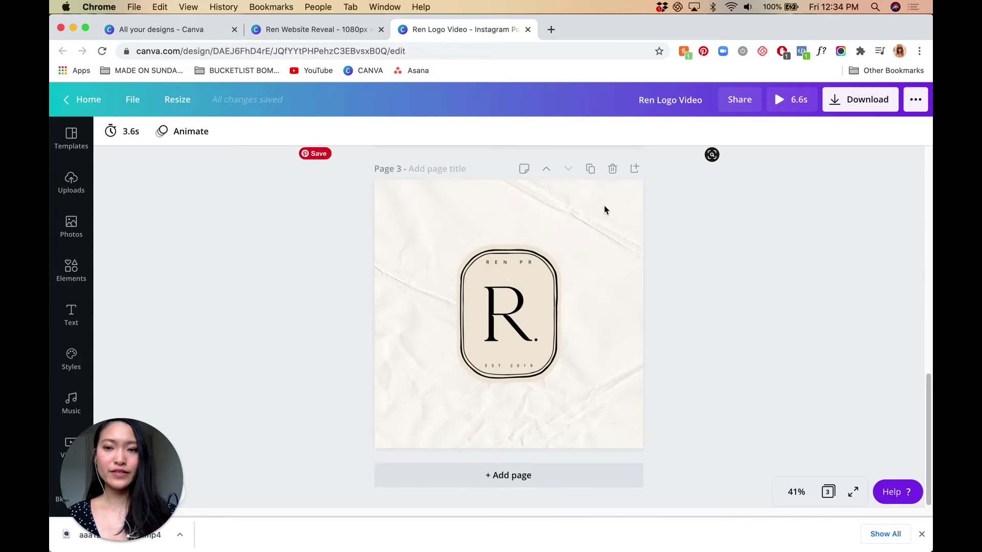
scroll(604, 210, up, 12)
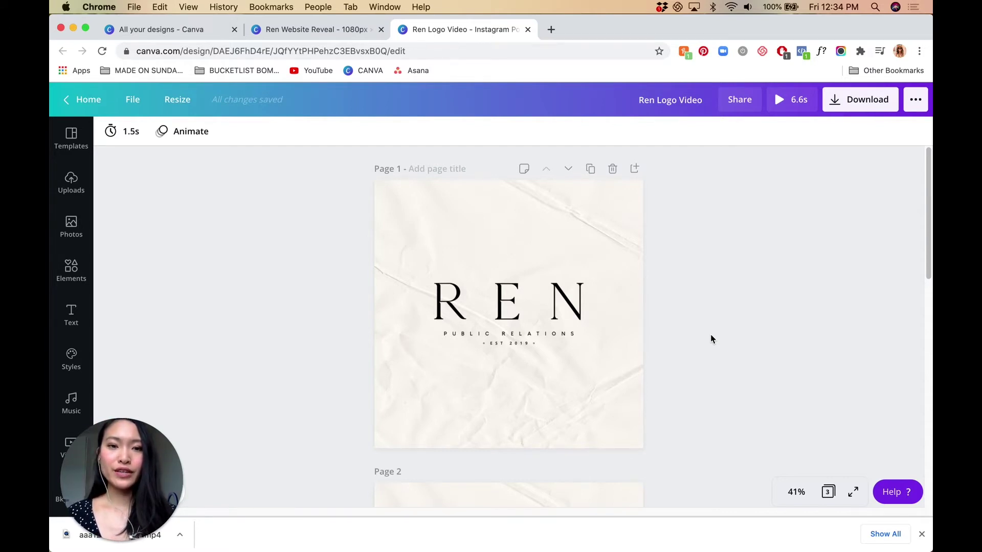
scroll(522, 353, down, 4)
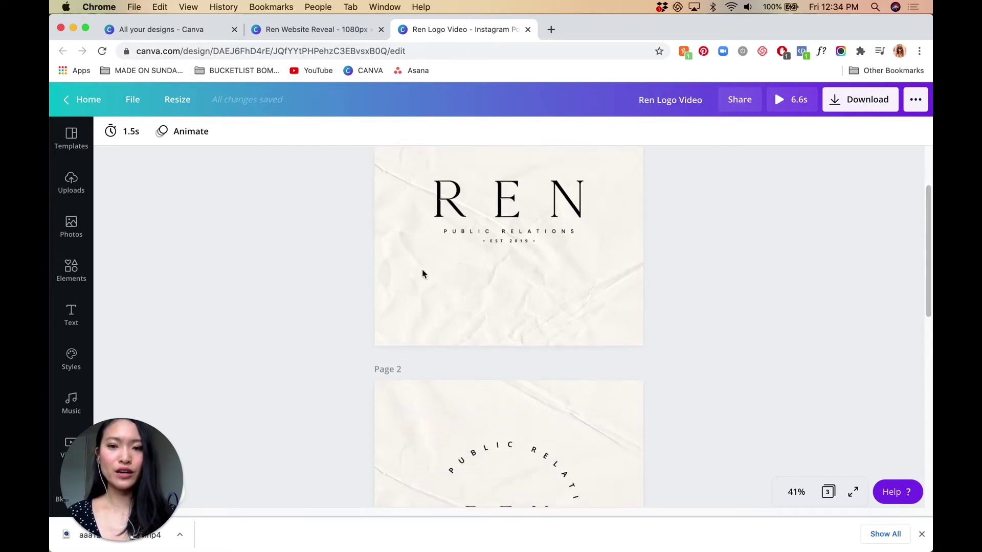
scroll(511, 223, down, 1)
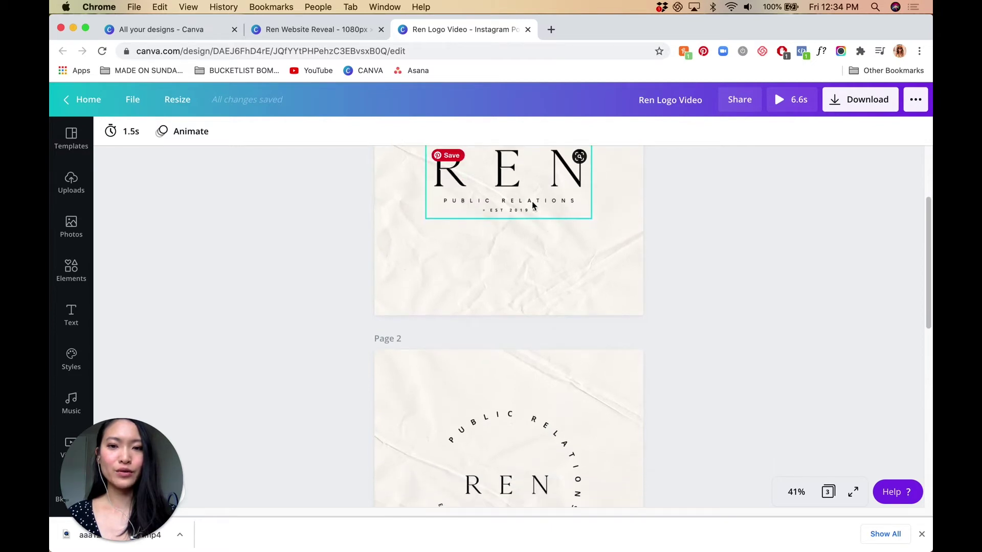
scroll(510, 224, down, 8)
scroll(511, 255, down, 5)
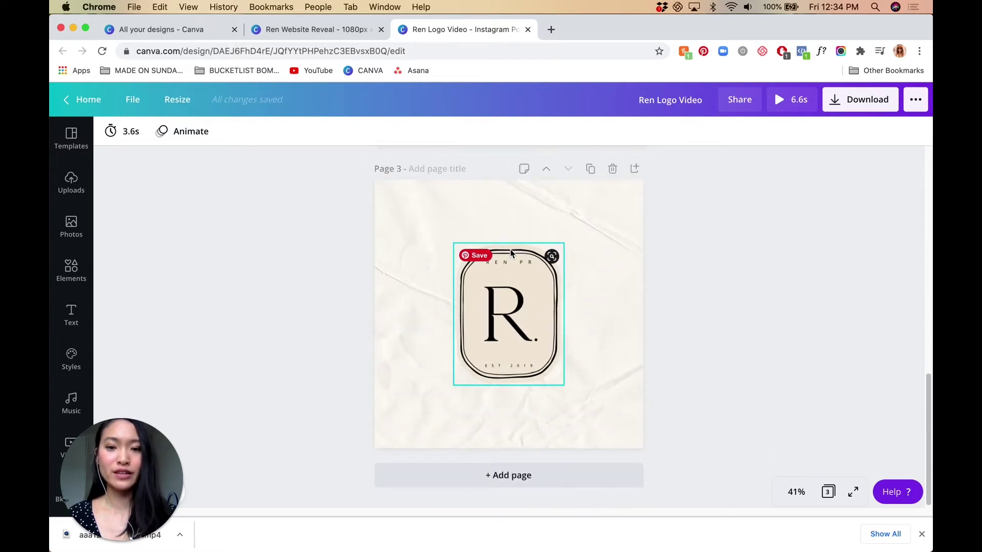
scroll(512, 259, up, 16)
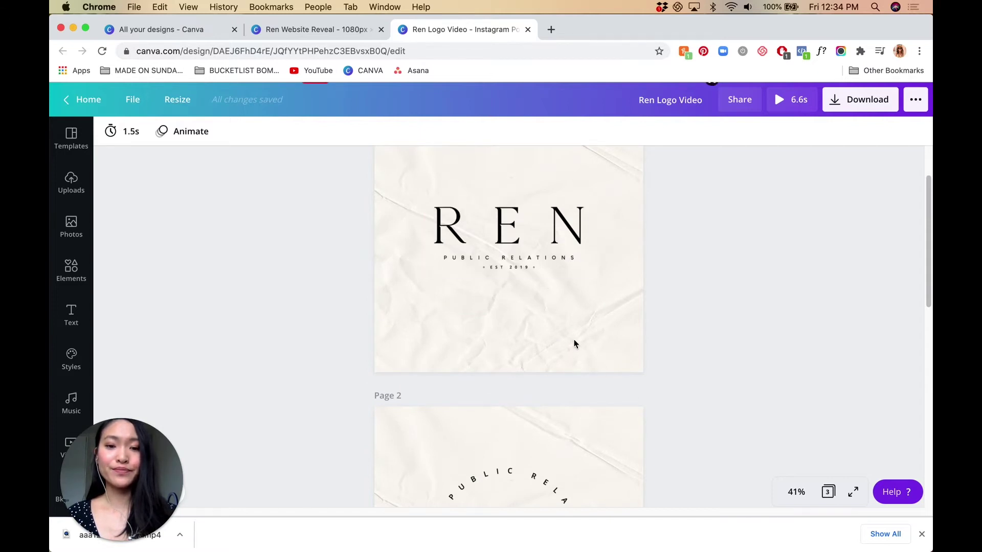
scroll(588, 352, down, 5)
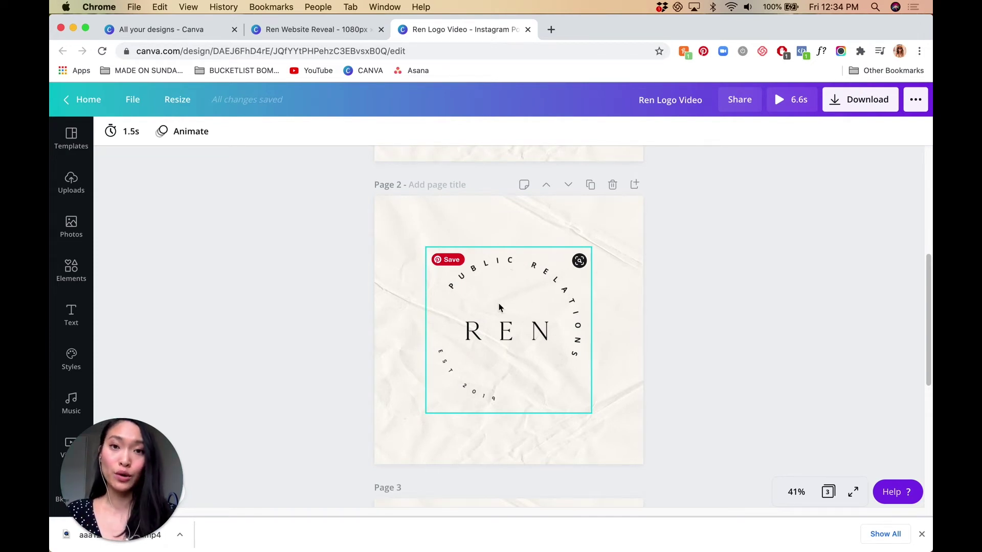
scroll(683, 368, up, 5)
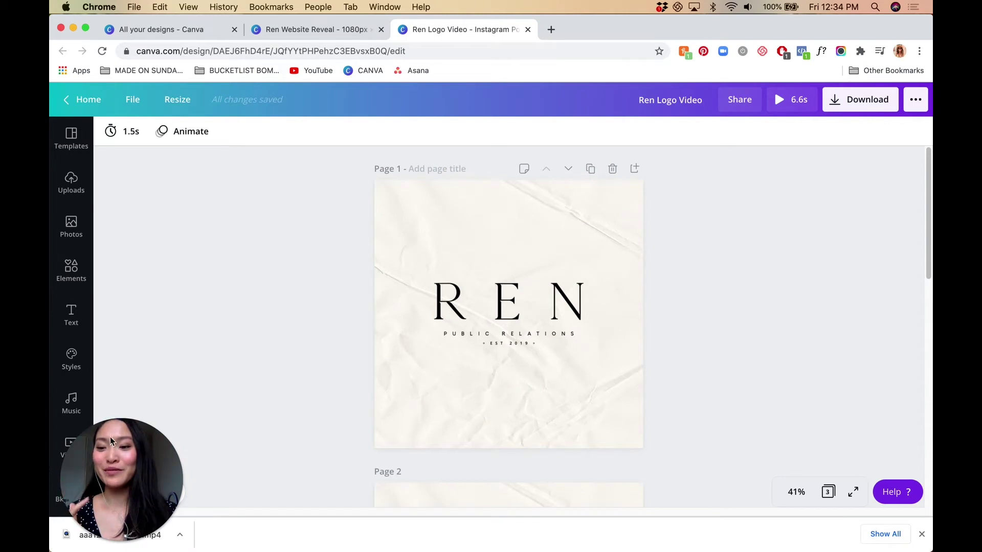
- Open the music library and browse the recently used tracks and the Epic, Travel, Trap, Piano and YouTube categories
drag(108, 481, 836, 481)
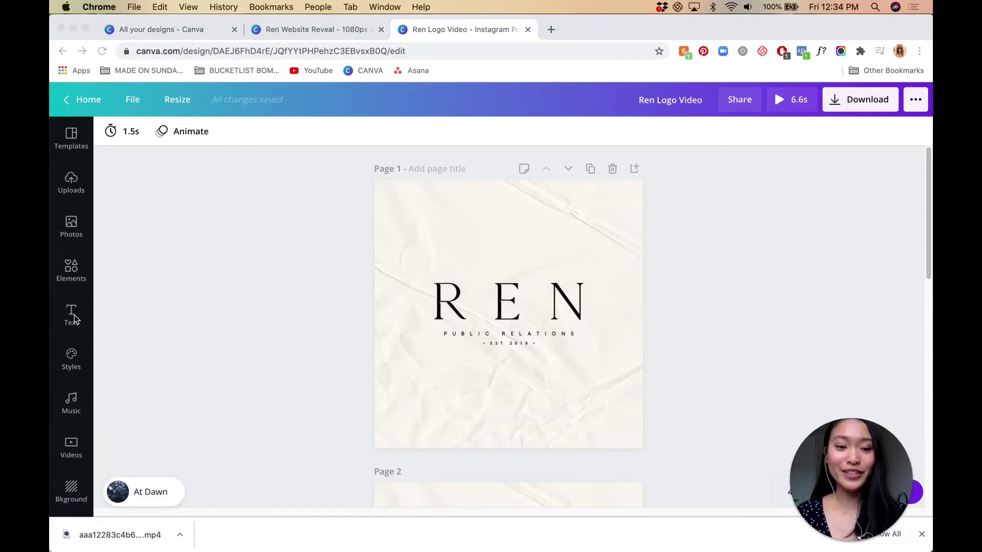
click(70, 413)
click(83, 411)
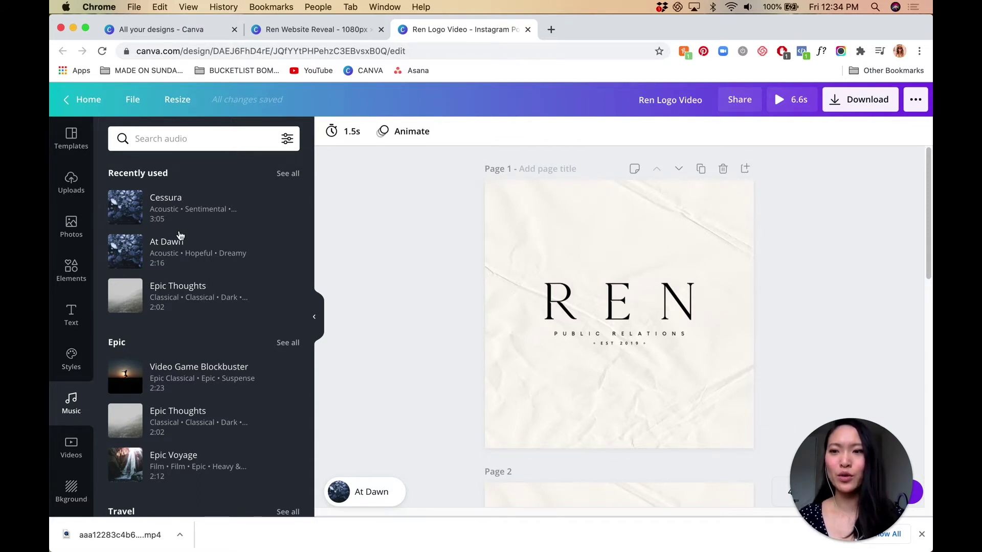
mouse_move(208, 208)
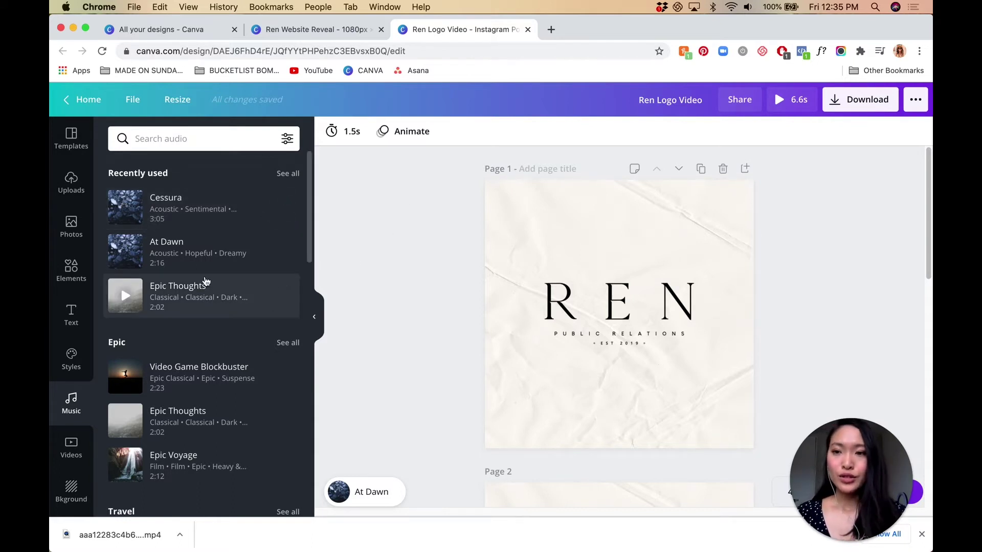
scroll(204, 281, down, 5)
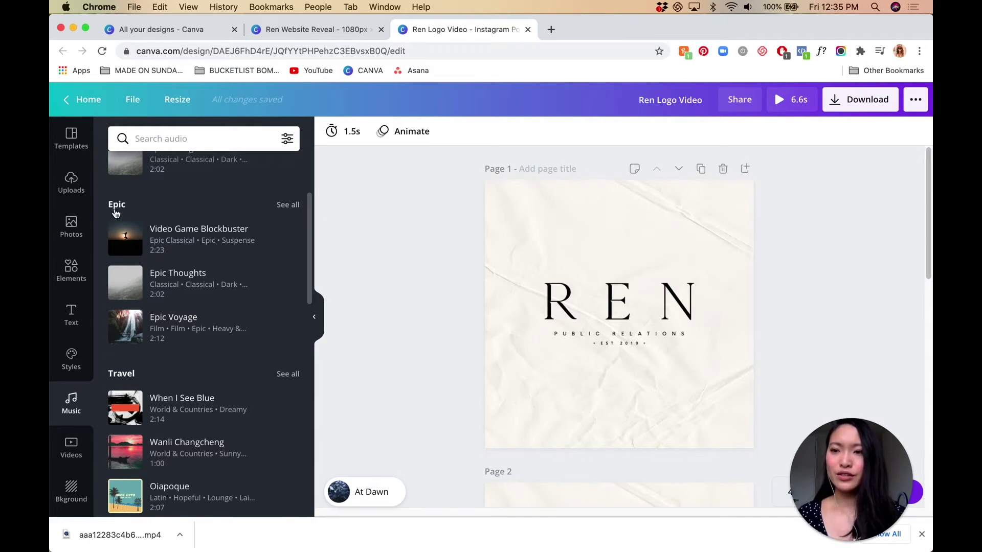
scroll(110, 213, down, 5)
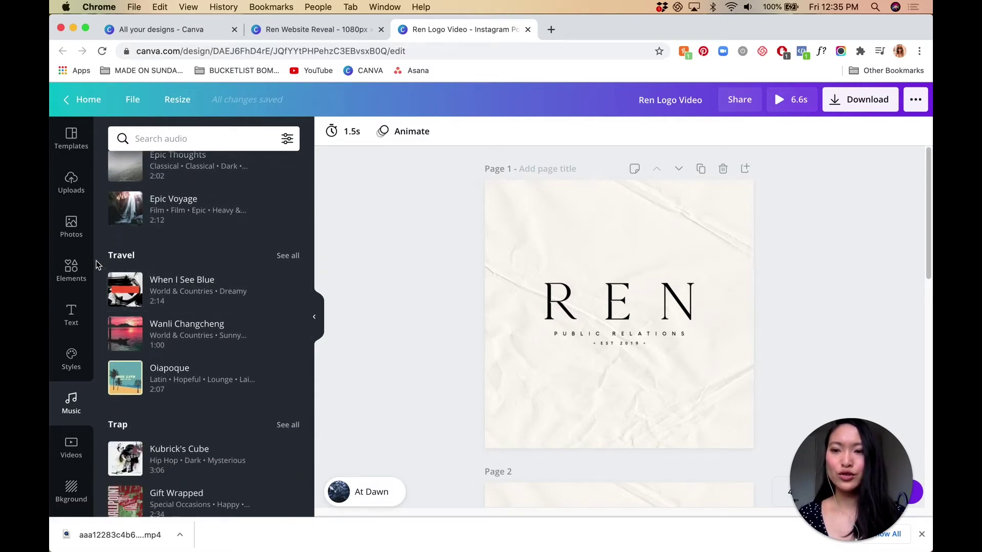
scroll(132, 353, down, 8)
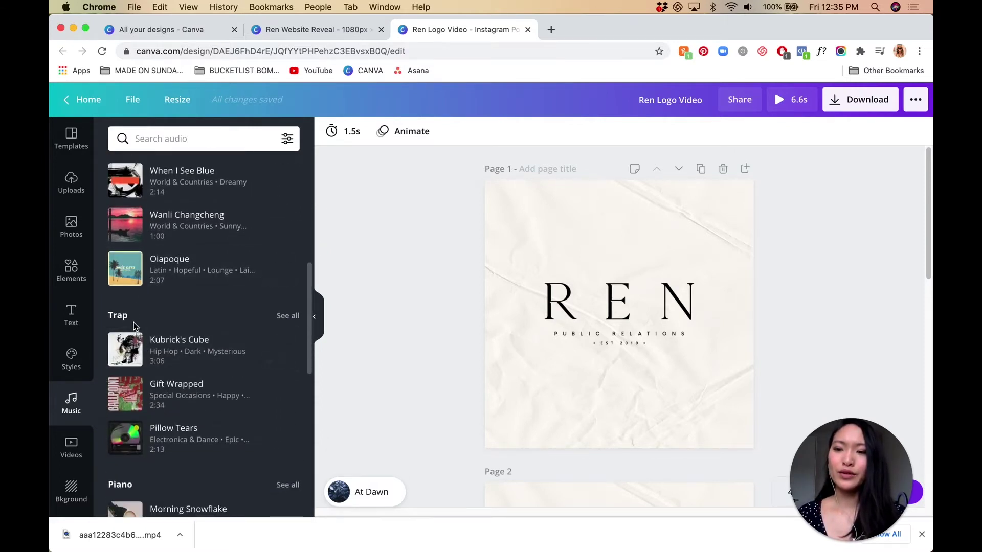
scroll(132, 327, down, 15)
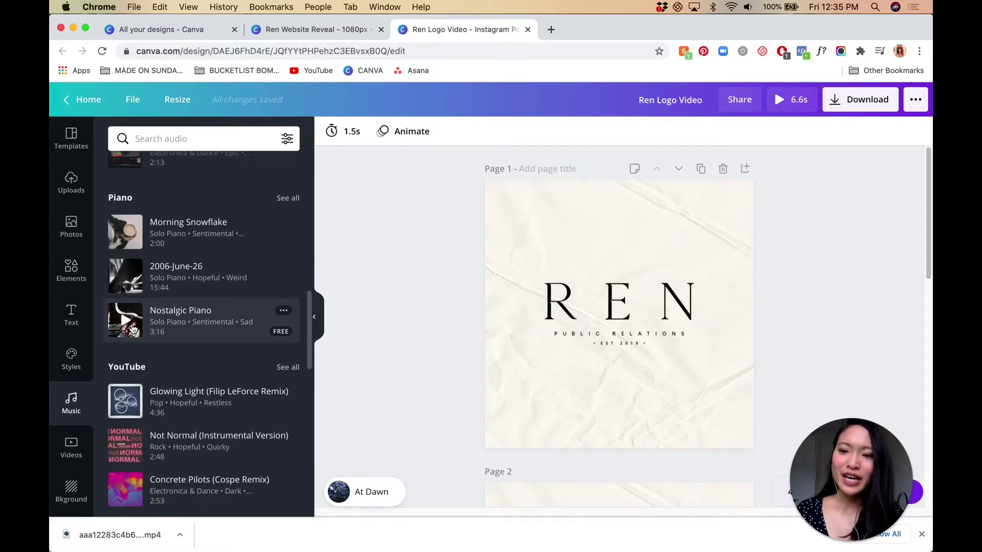
- Browse the remaining music categories, from Instrumental, Cinematic and Pop through Wedding and Love to Sad and Ambient
scroll(132, 328, down, 13)
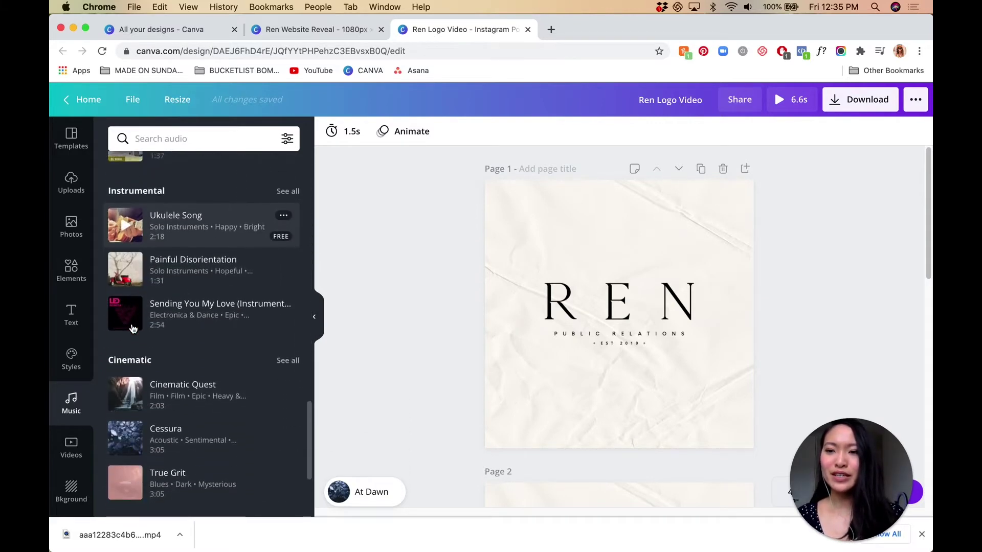
scroll(132, 328, down, 20)
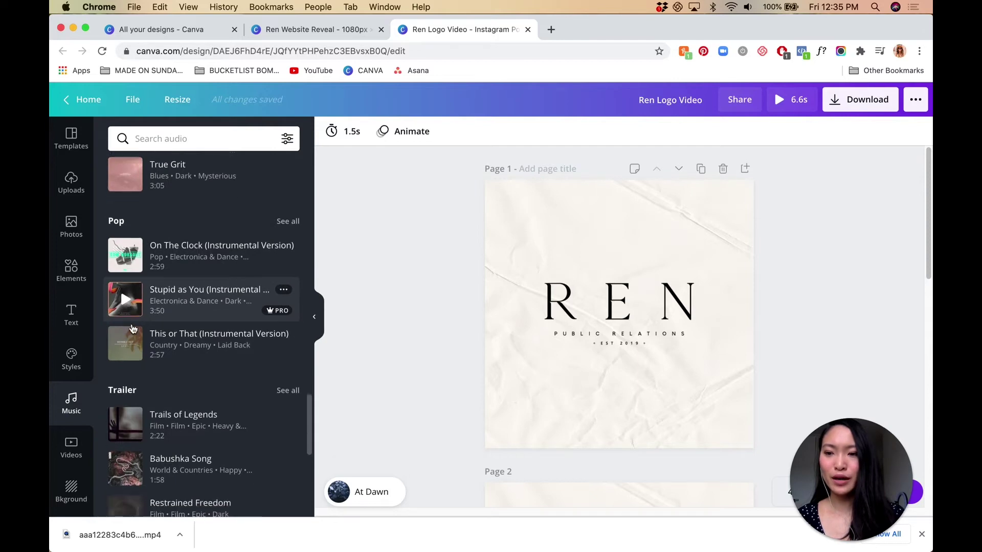
scroll(132, 328, down, 20)
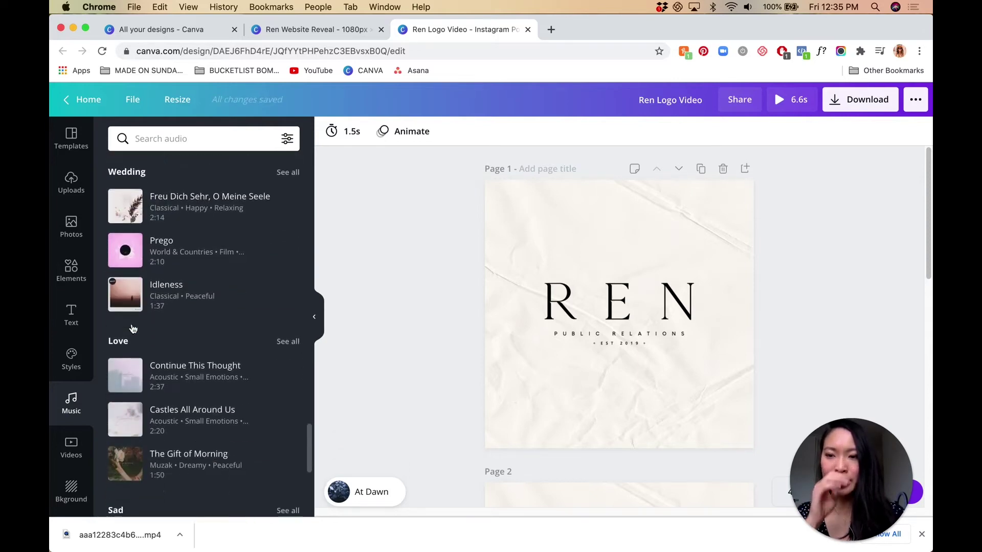
scroll(132, 328, down, 5)
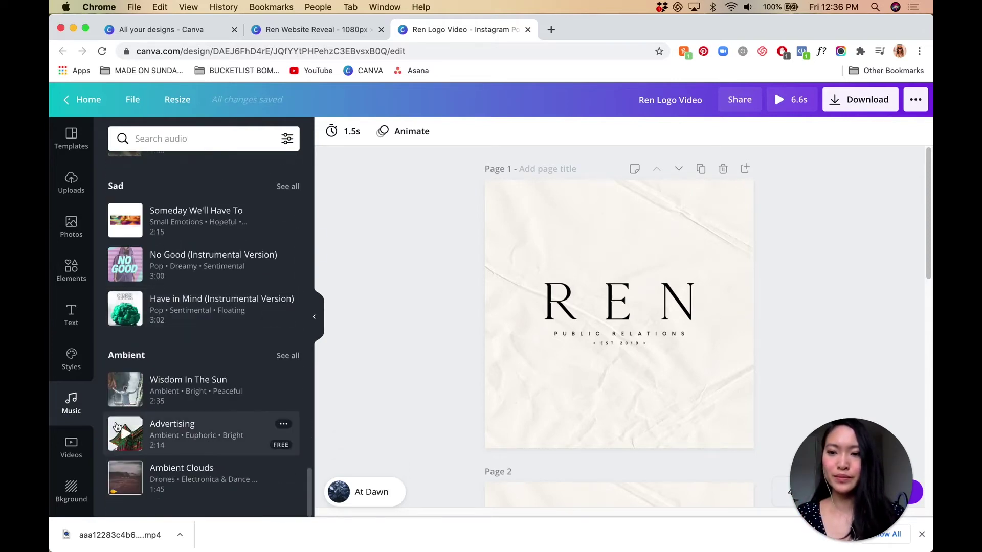
scroll(116, 426, up, 20)
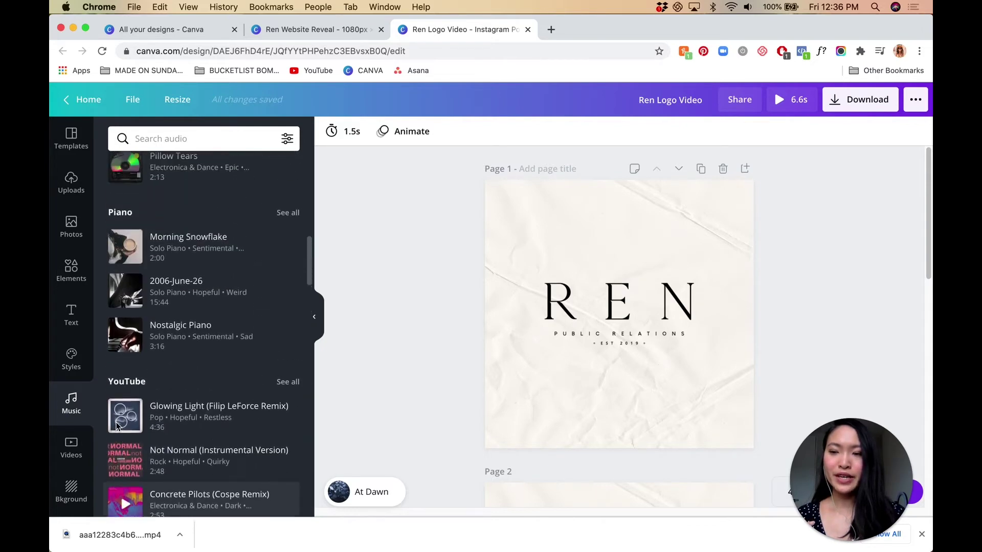
scroll(116, 426, up, 1)
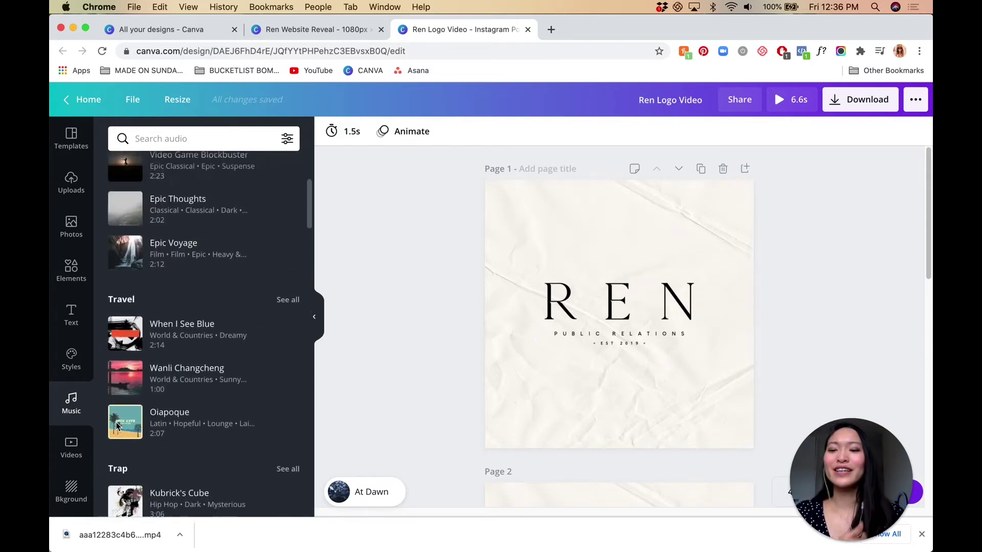
scroll(116, 426, up, 9)
- Show all tracks in the Cinematic category and preview Cinematic Quest, adjusting the system volume during playback
scroll(174, 350, down, 20)
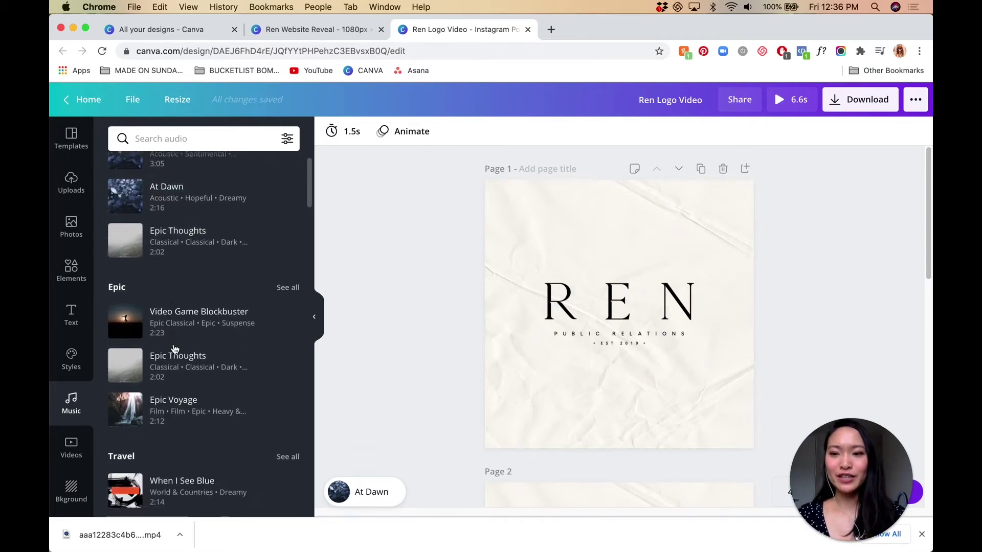
scroll(173, 349, down, 20)
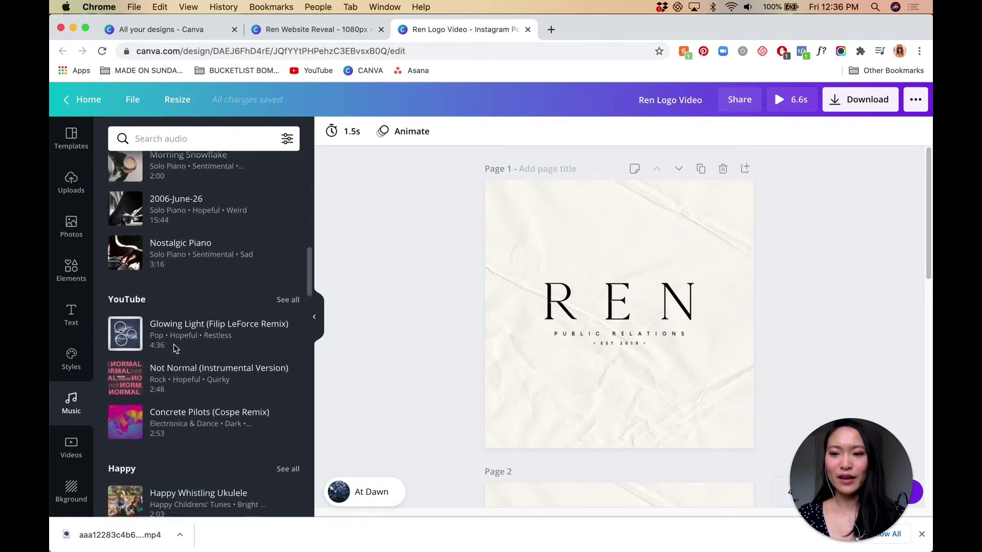
scroll(173, 348, down, 3)
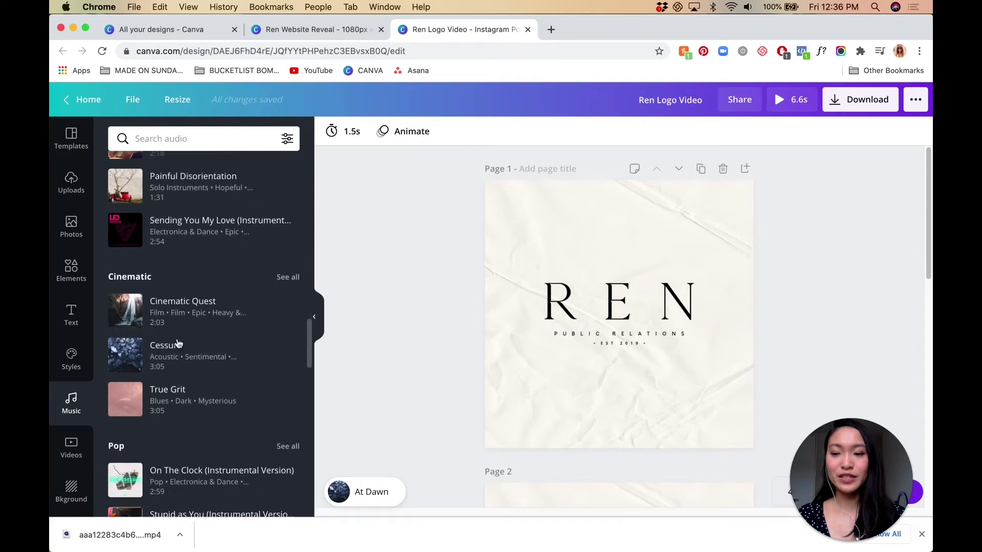
click(289, 278)
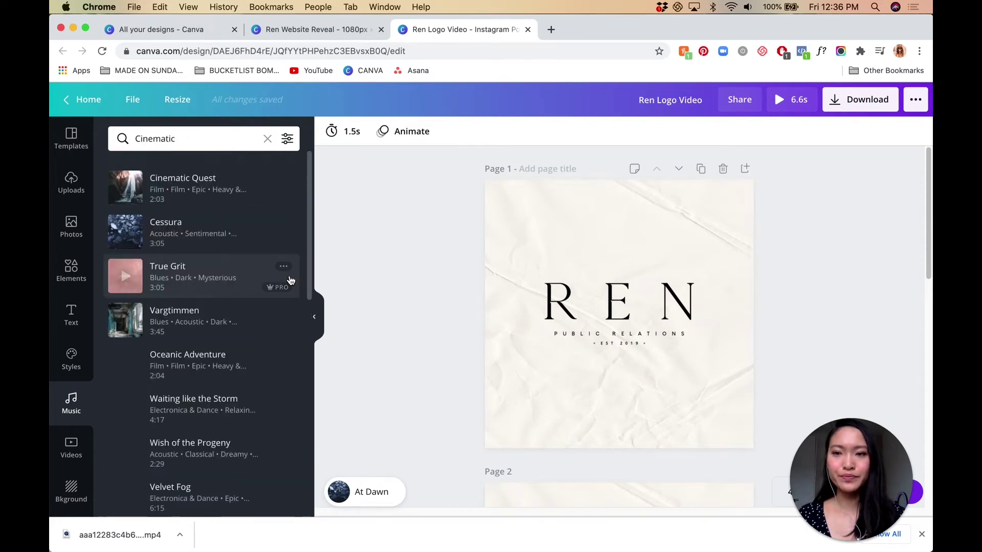
click(126, 188)
key(XF86AudioRaiseVolume)
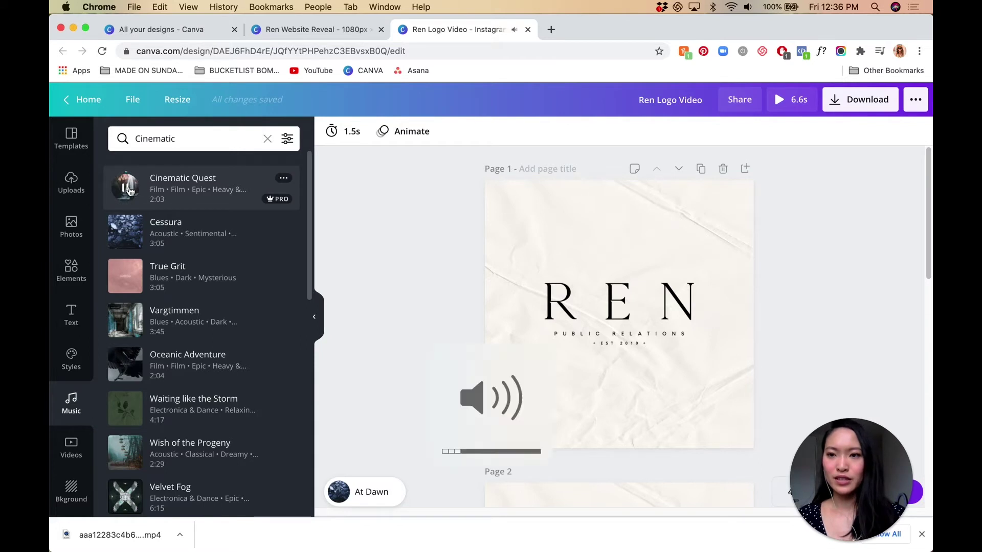
key(XF86AudioLowerVolume)
key(XF86AudioLowerVolume)
key(XF86AudioRaiseVolume)
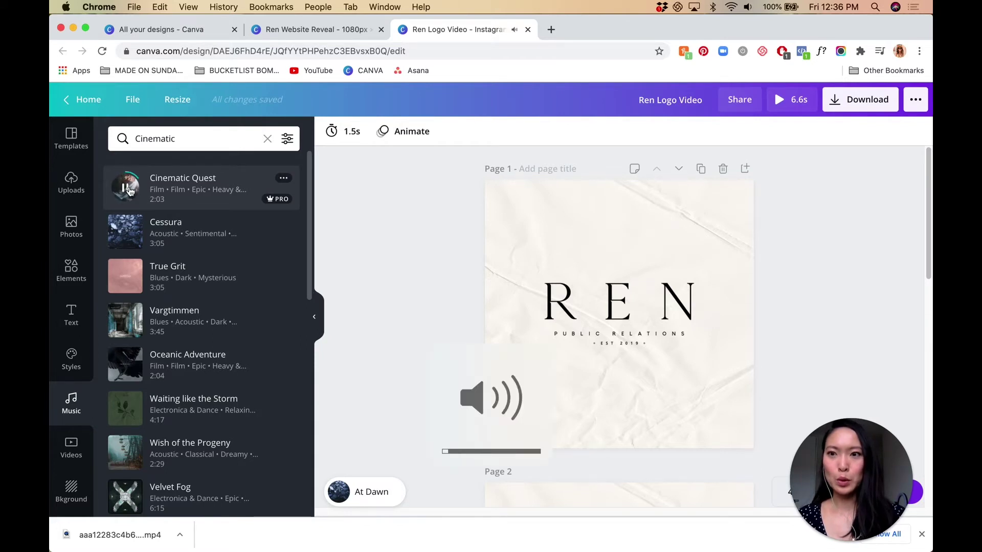
- Preview the Cessura and True Grit tracks in the Cinematic list, lowering the system volume
click(127, 233)
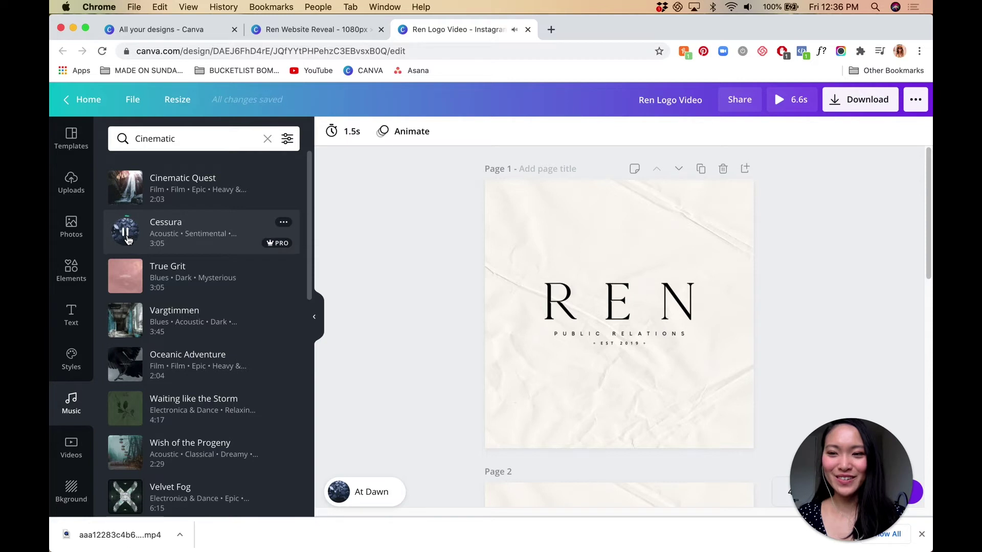
key(XF86AudioLowerVolume)
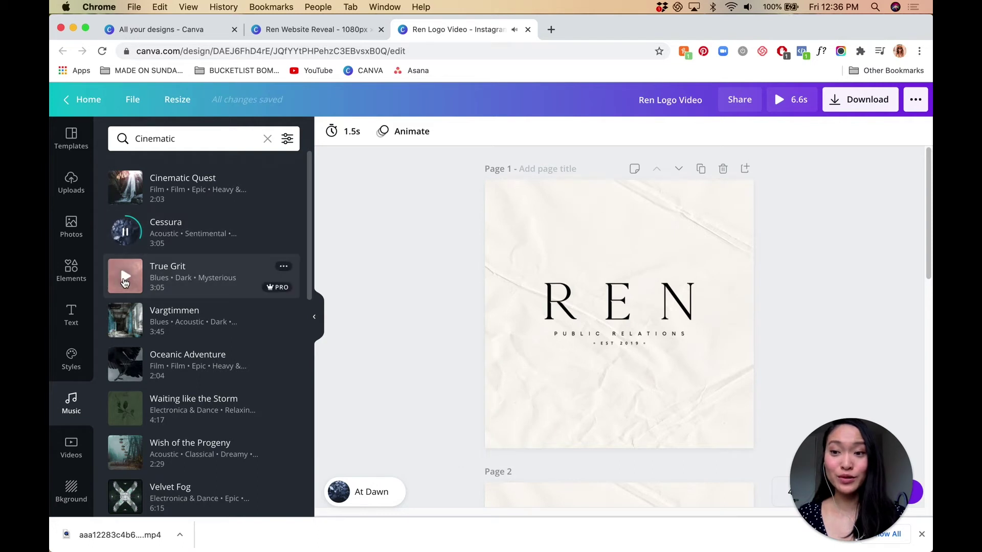
click(125, 278)
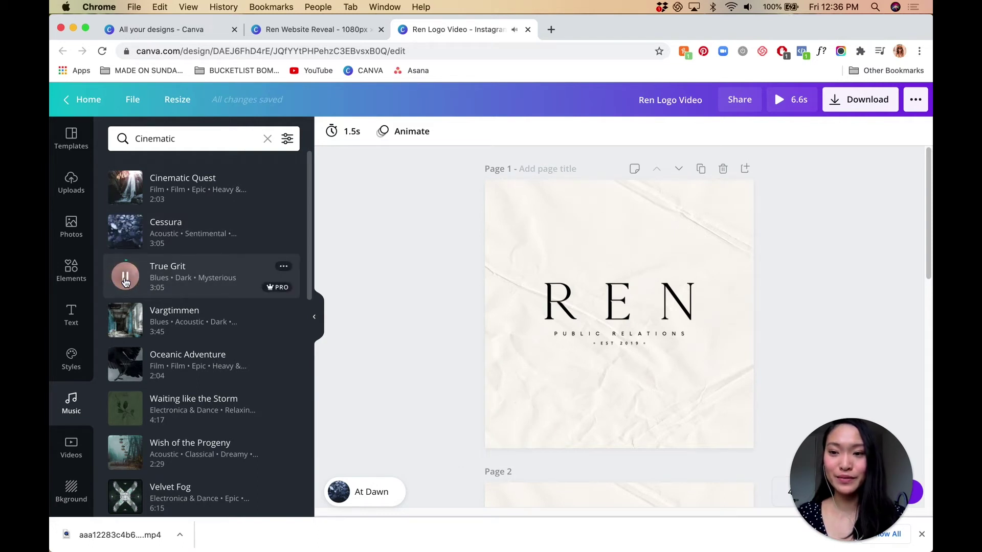
key(XF86AudioLowerVolume)
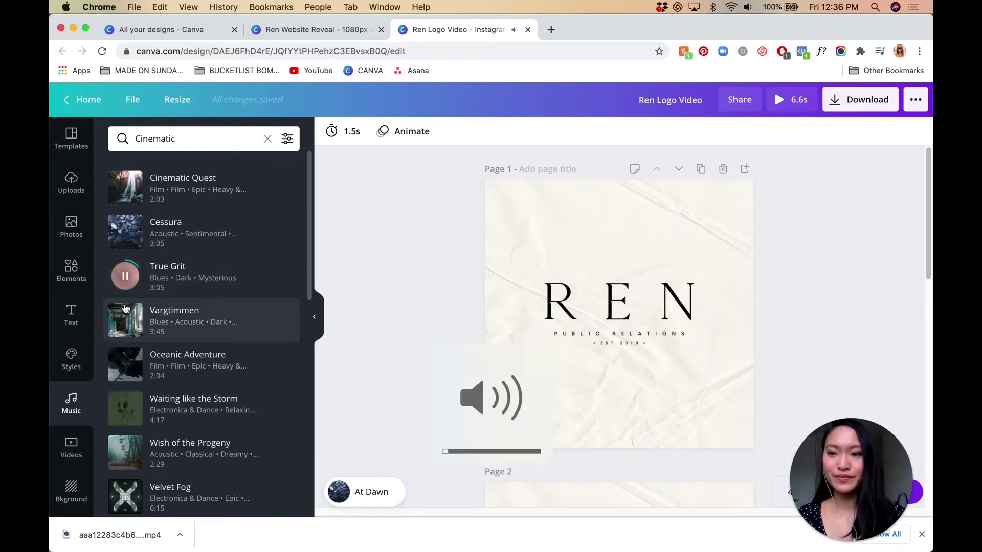
- Preview Oceanic Adventure and Velvet Fog, and clear the Cinematic search to return to all music categories
click(126, 364)
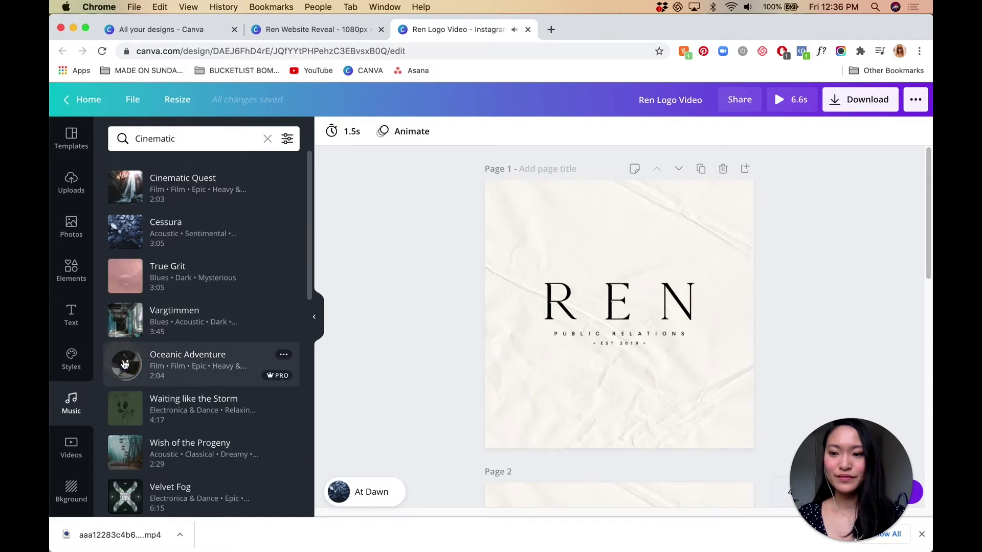
scroll(124, 364, down, 2)
scroll(125, 364, down, 1)
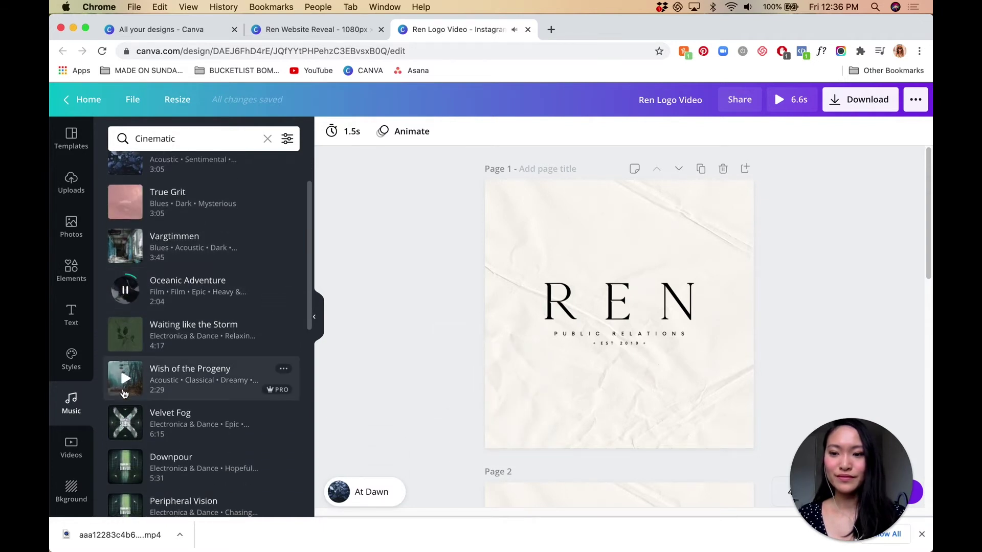
click(125, 423)
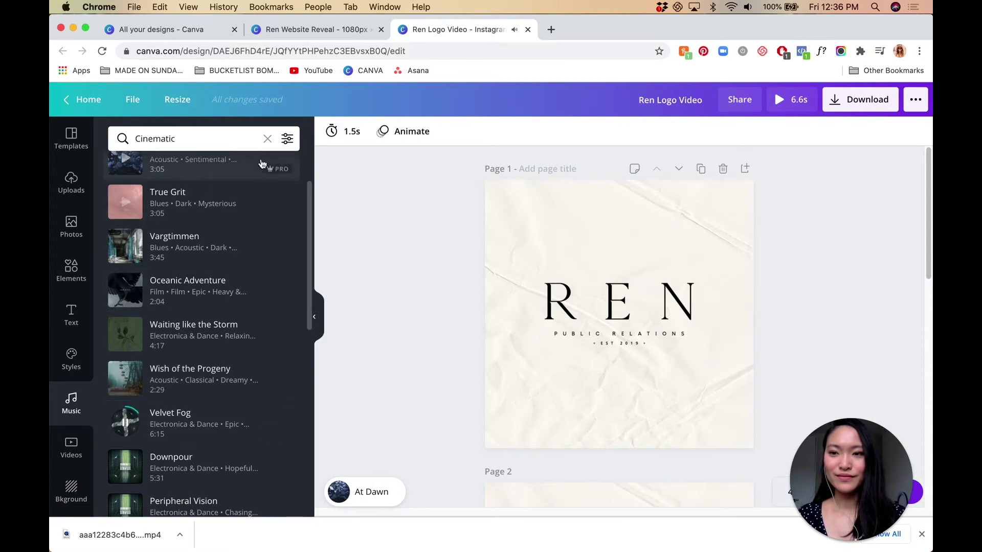
click(267, 139)
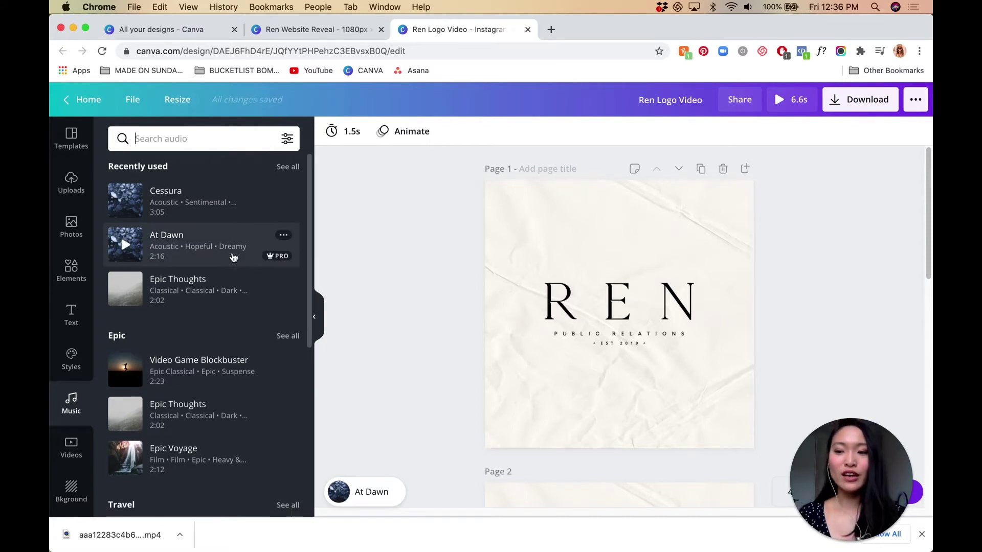
- Preview the Life Is for Dreaming track in the Happy category and stop its playback
scroll(233, 257, down, 5)
scroll(232, 257, down, 7)
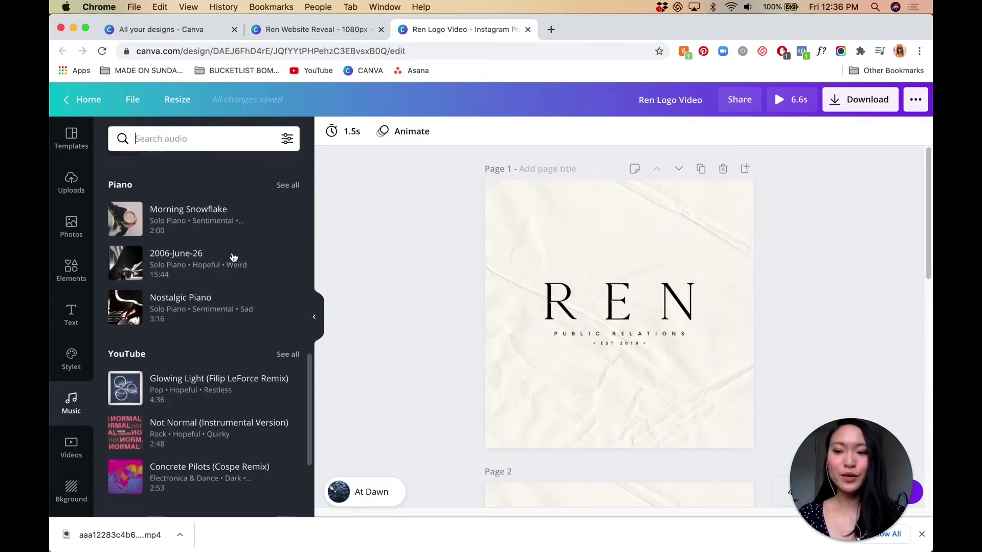
scroll(233, 257, down, 3)
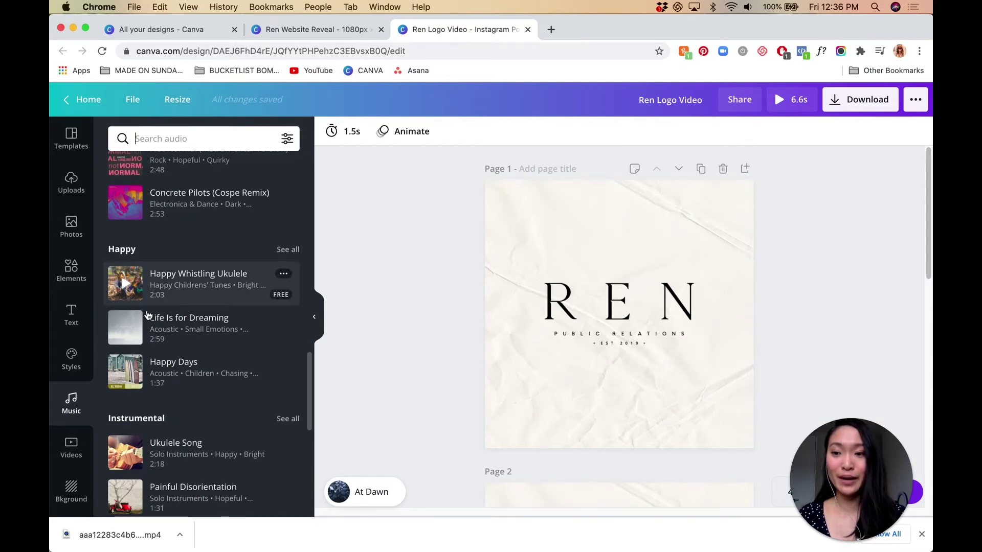
click(128, 328)
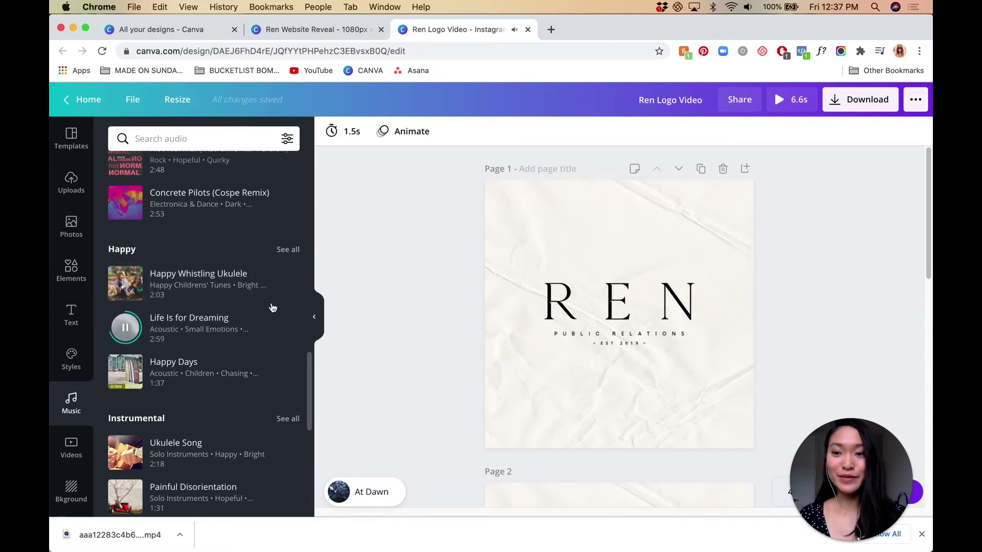
click(124, 332)
- Preview Freu Dich Sehr, O Meine Seele in the Wedding category and show all Wedding tracks
scroll(124, 333, down, 7)
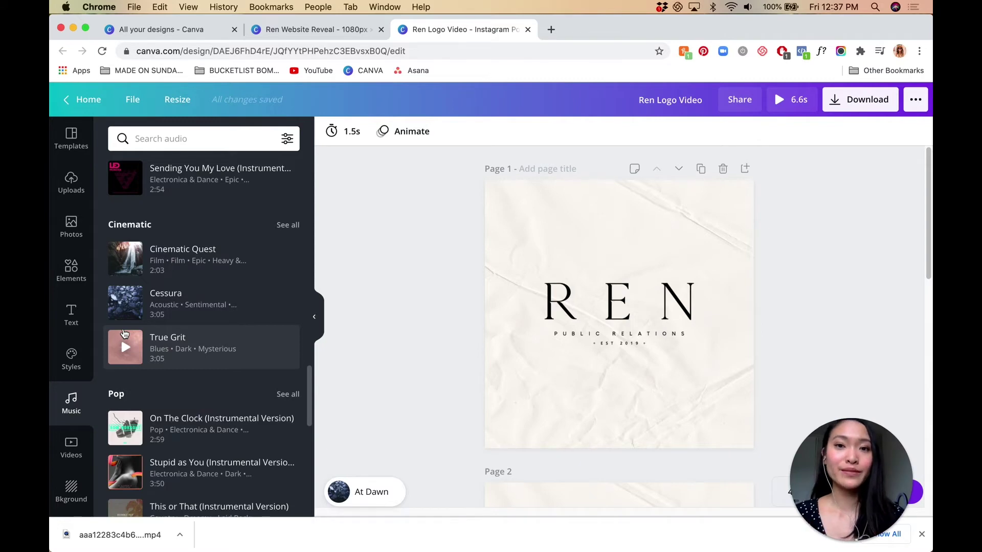
scroll(124, 333, down, 10)
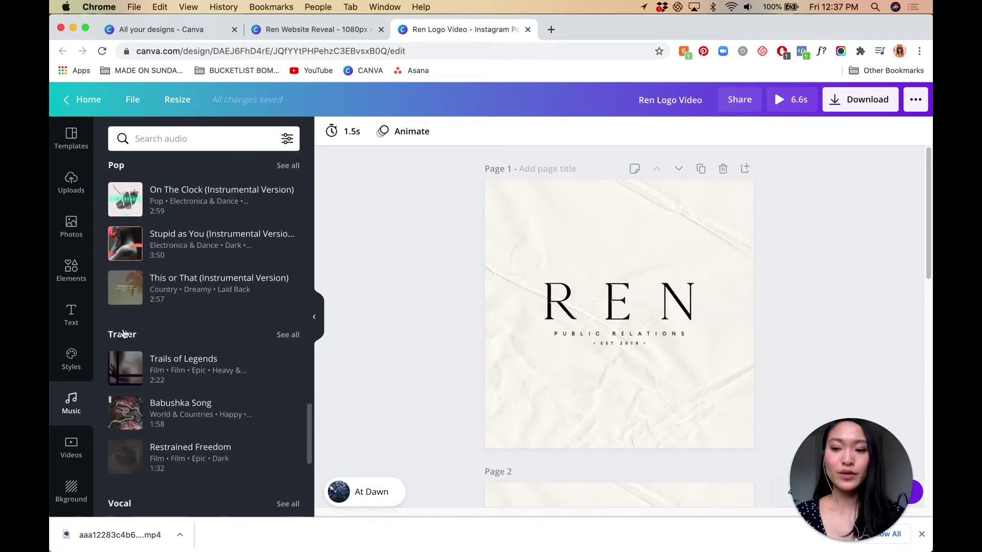
scroll(123, 333, down, 5)
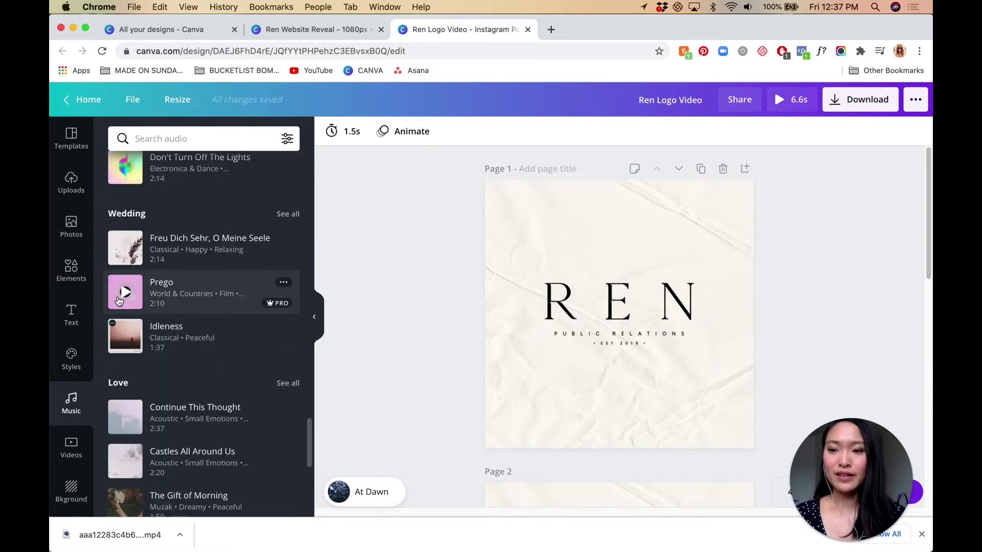
click(127, 247)
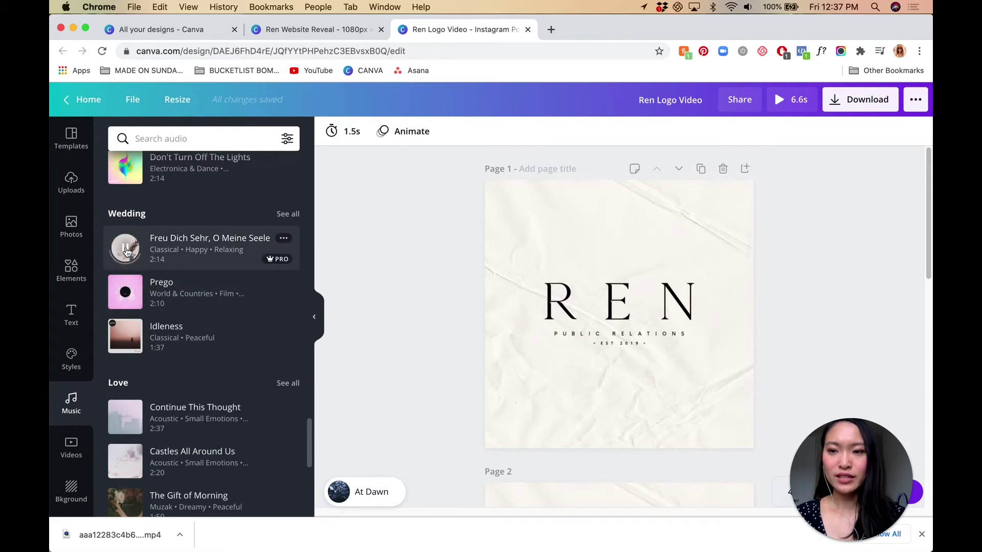
click(291, 214)
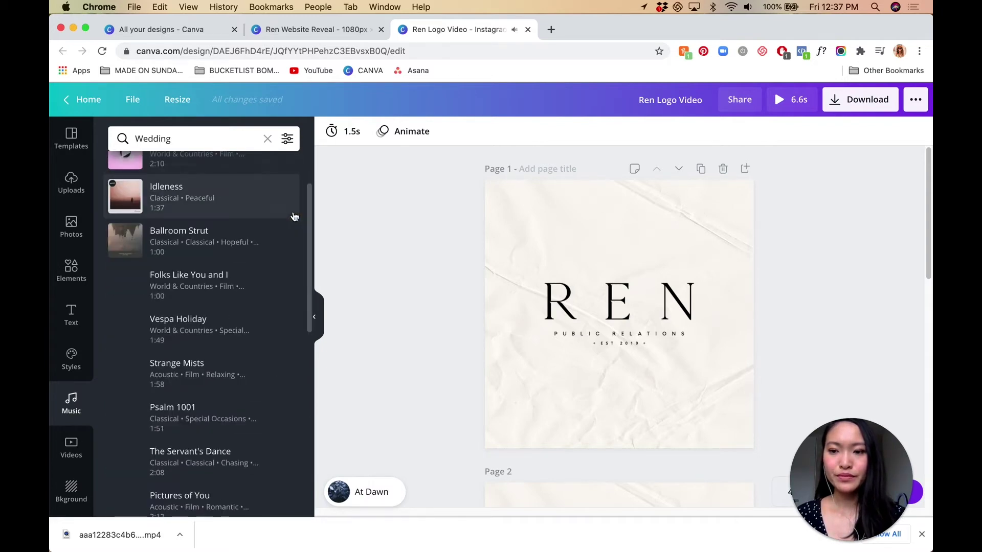
- Preview the On a Sunny Day track in the Wedding list and stop its playback
scroll(217, 299, down, 3)
scroll(217, 302, down, 1)
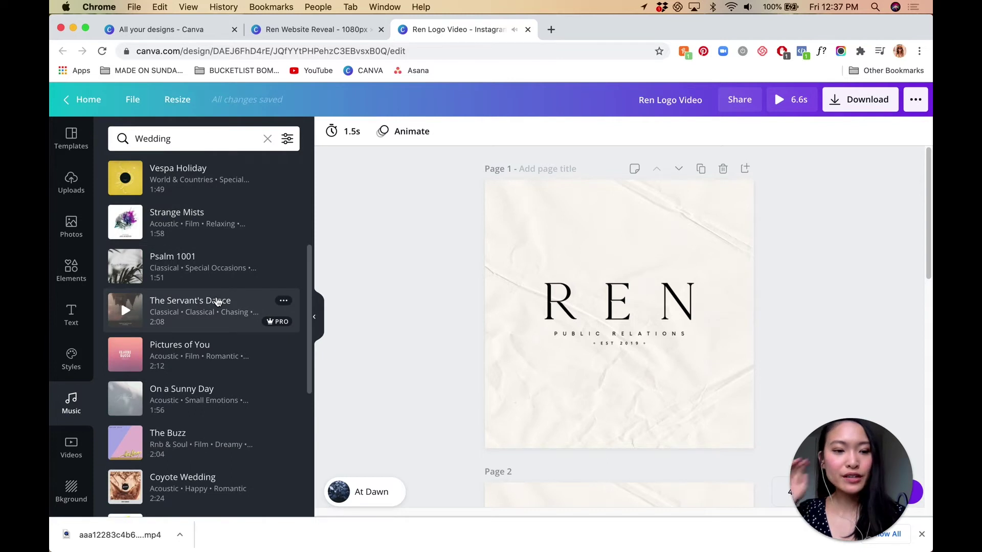
scroll(217, 301, down, 1)
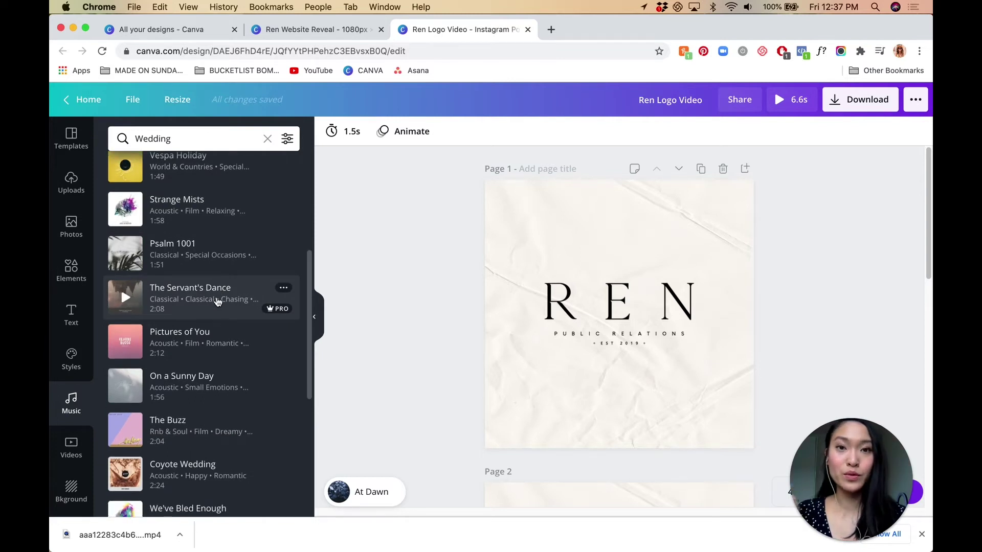
scroll(217, 302, down, 4)
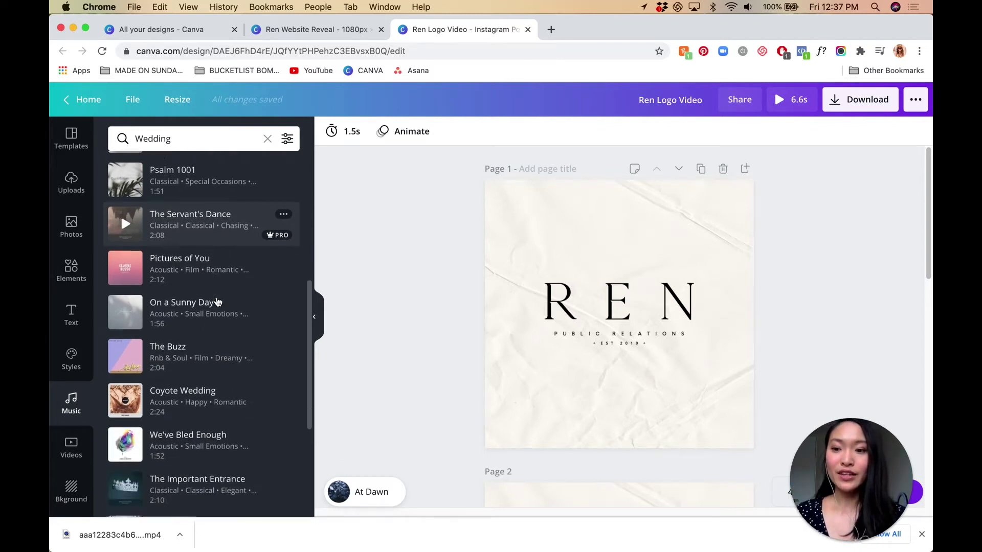
click(125, 305)
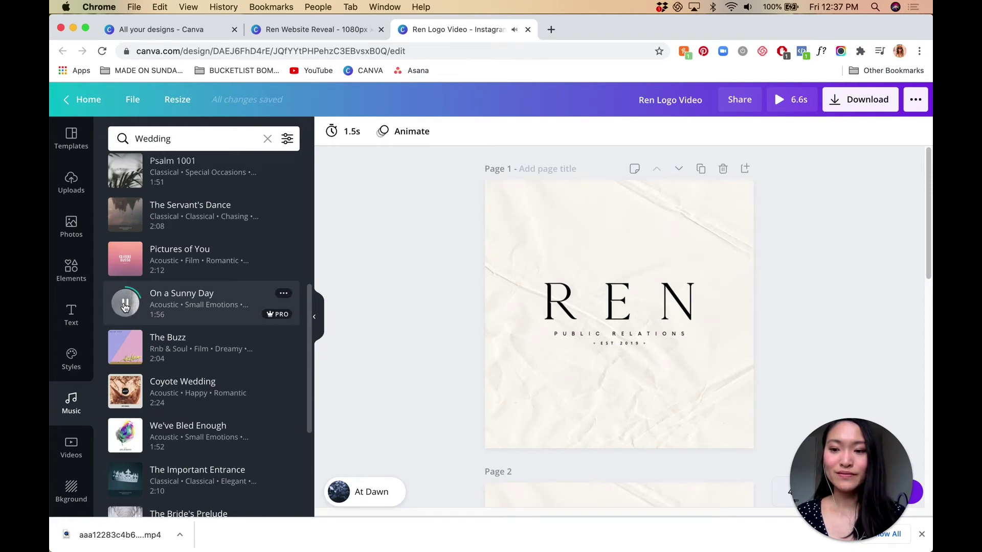
click(125, 306)
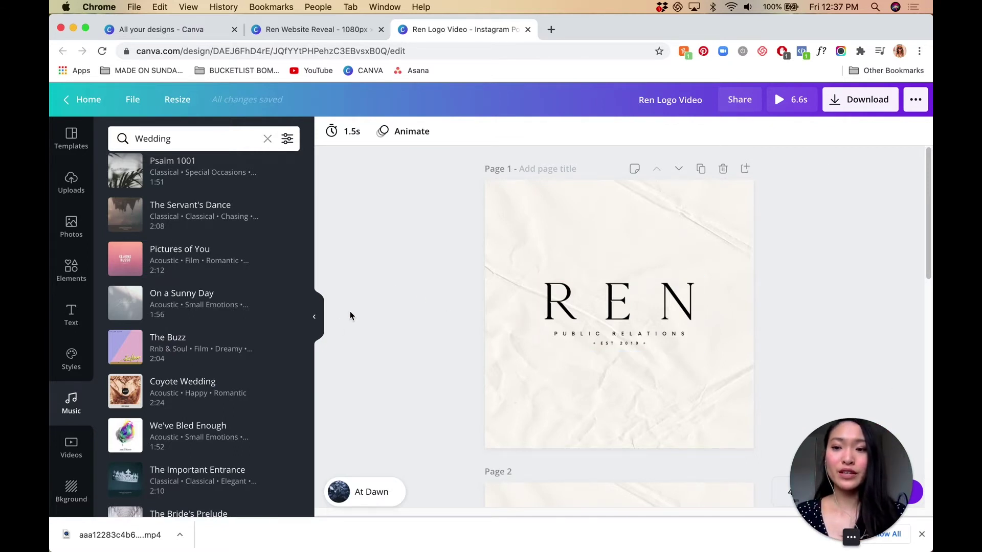
- Hide the music library and select the design's At Dawn track to show its waveform
click(314, 318)
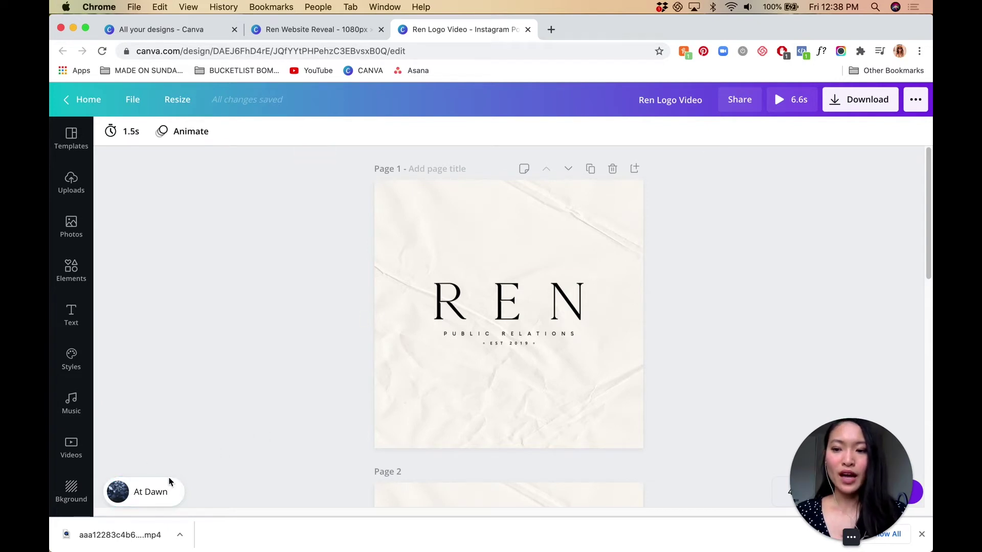
click(143, 498)
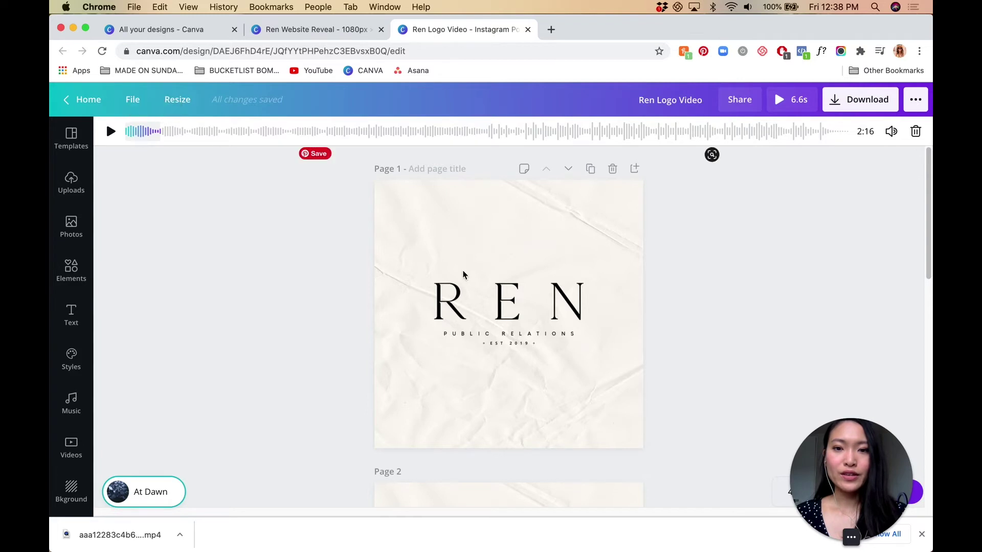
- Try the At Dawn excerpt from about 1:30, then move it back to the track's beginning and stop playback
scroll(464, 275, down, 1)
scroll(463, 274, down, 18)
scroll(463, 272, up, 19)
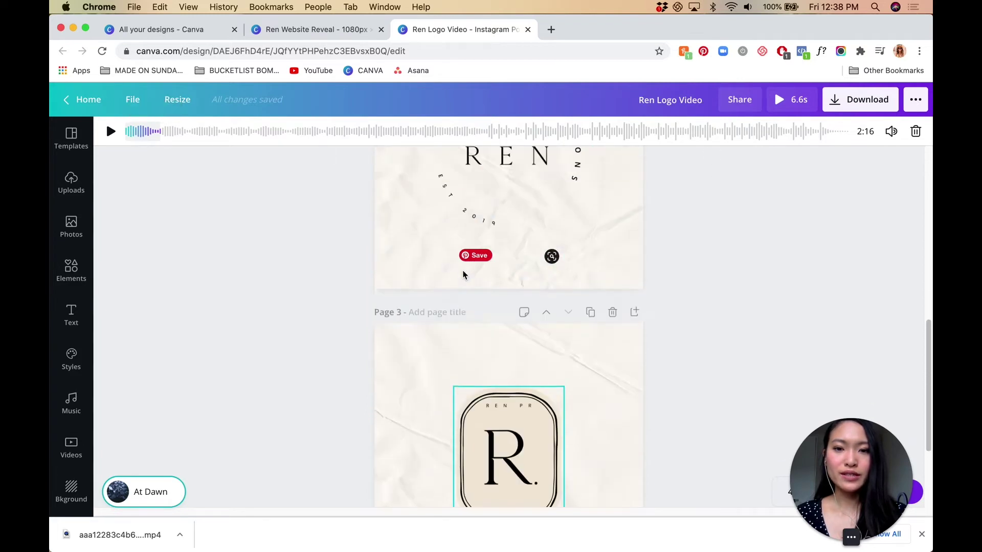
scroll(450, 330, down, 15)
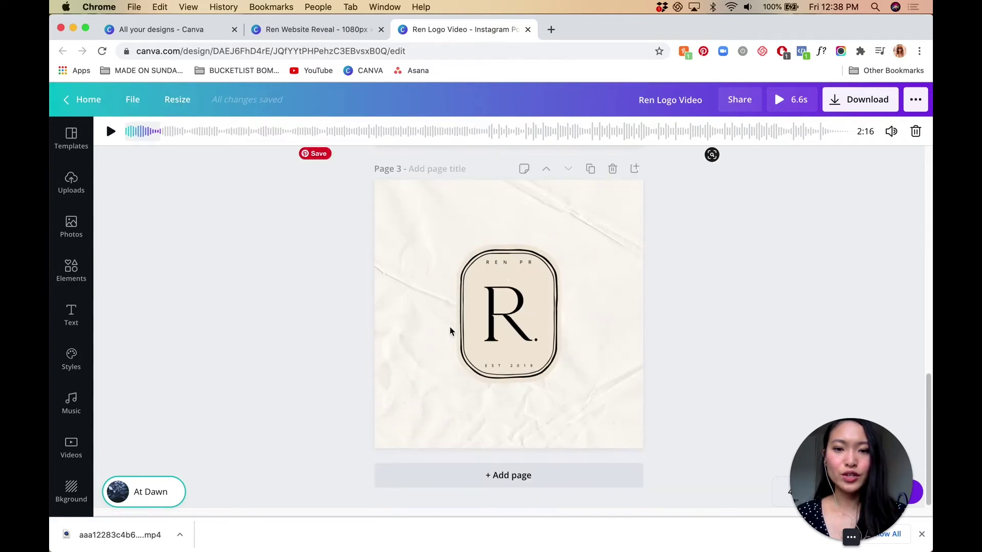
scroll(450, 329, up, 15)
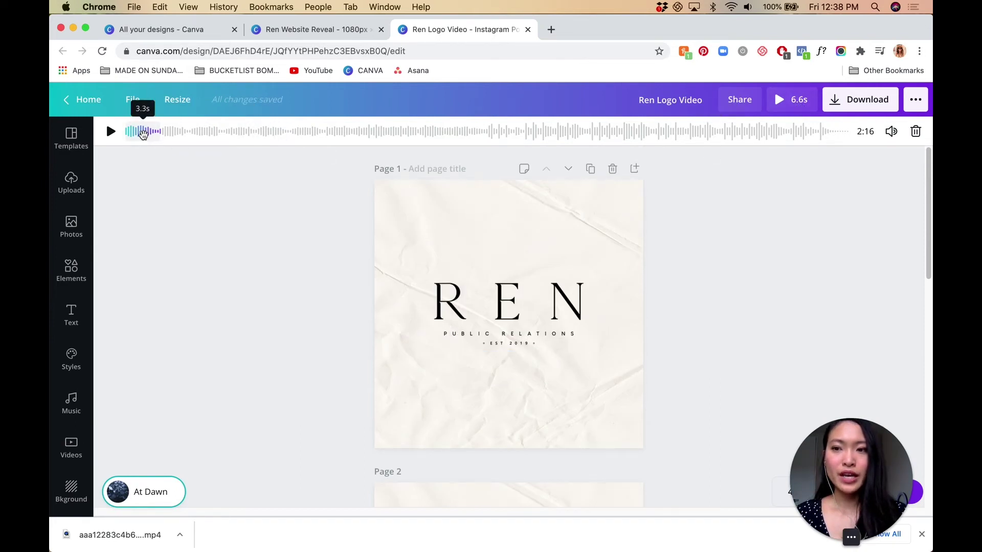
drag(144, 132, 609, 136)
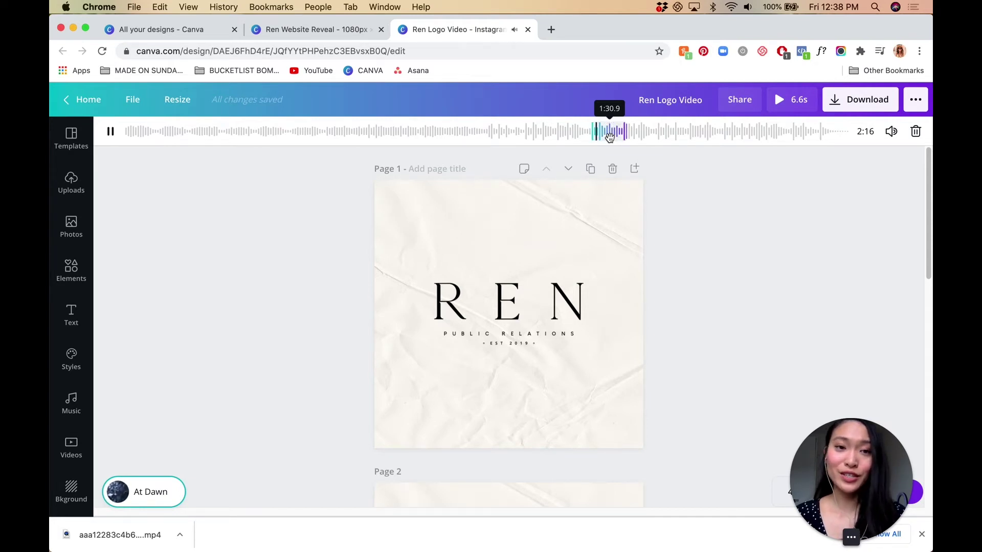
click(110, 131)
drag(620, 131, 129, 134)
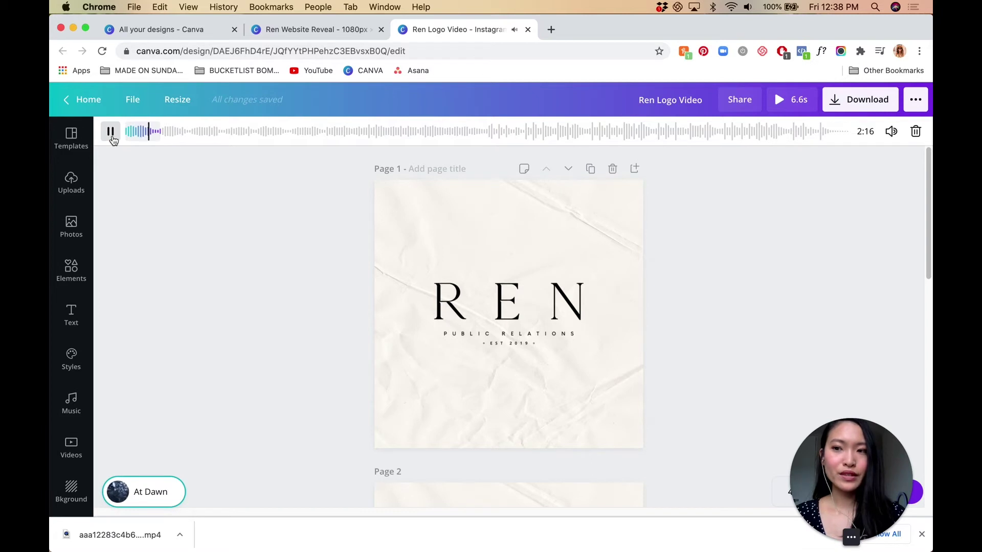
click(113, 138)
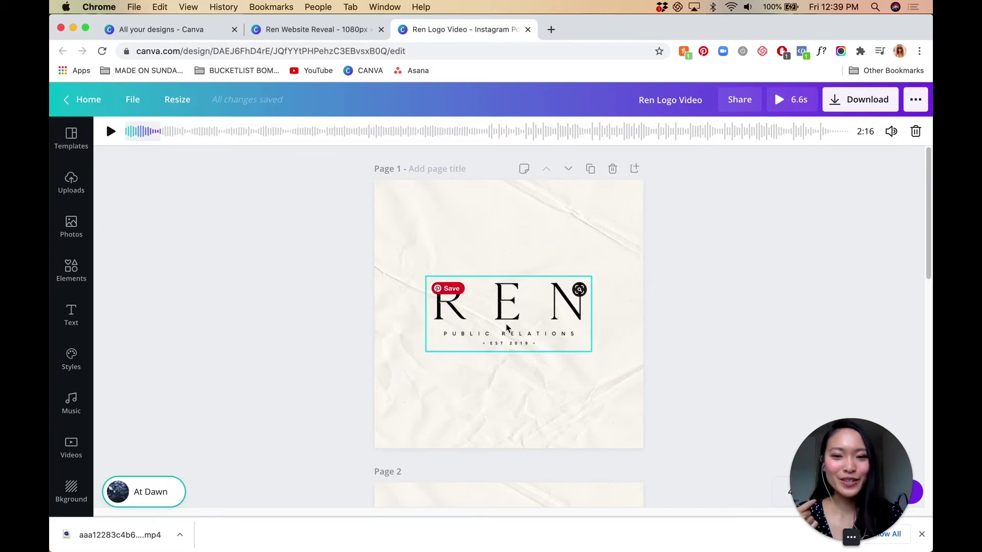
- Review the three logo pages and check the timing setting of page 1
scroll(506, 327, down, 3)
scroll(506, 328, down, 6)
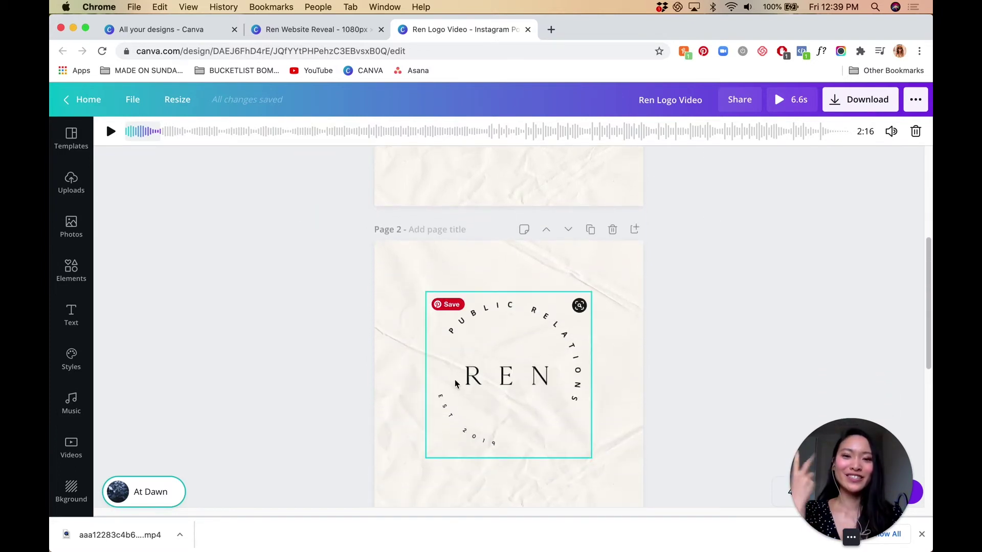
scroll(457, 383, down, 10)
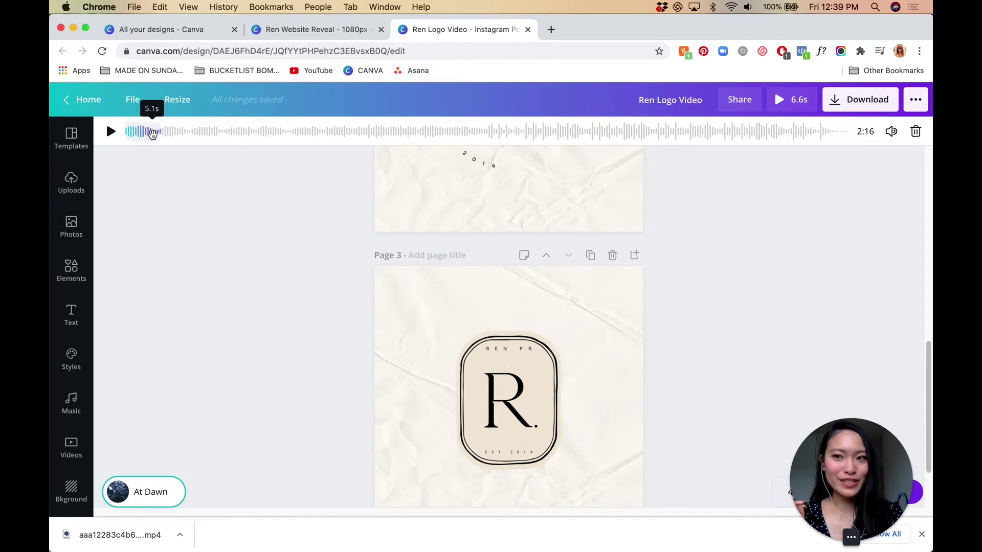
scroll(322, 258, up, 18)
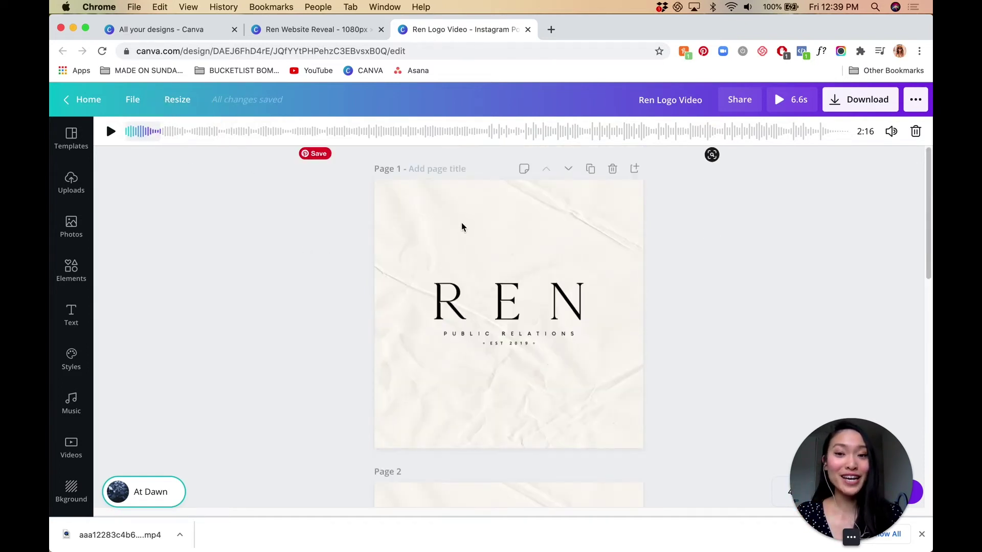
click(454, 204)
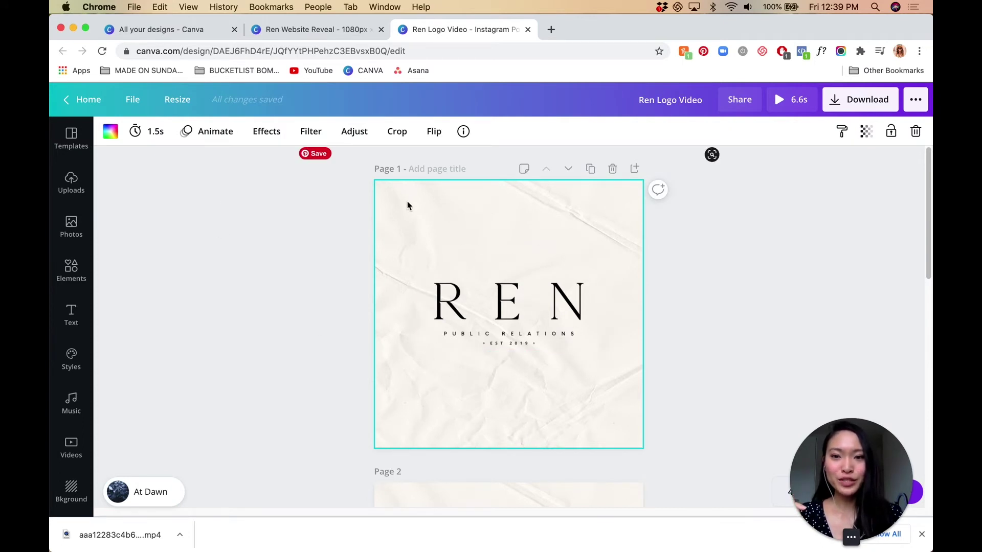
click(152, 137)
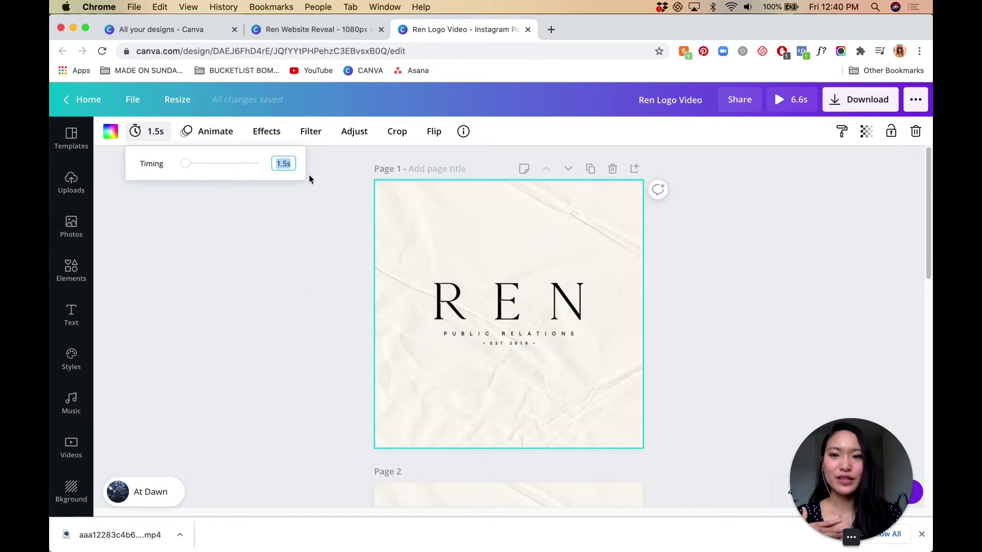
click(315, 279)
- Play a preview of the complete logo video
scroll(316, 279, down, 3)
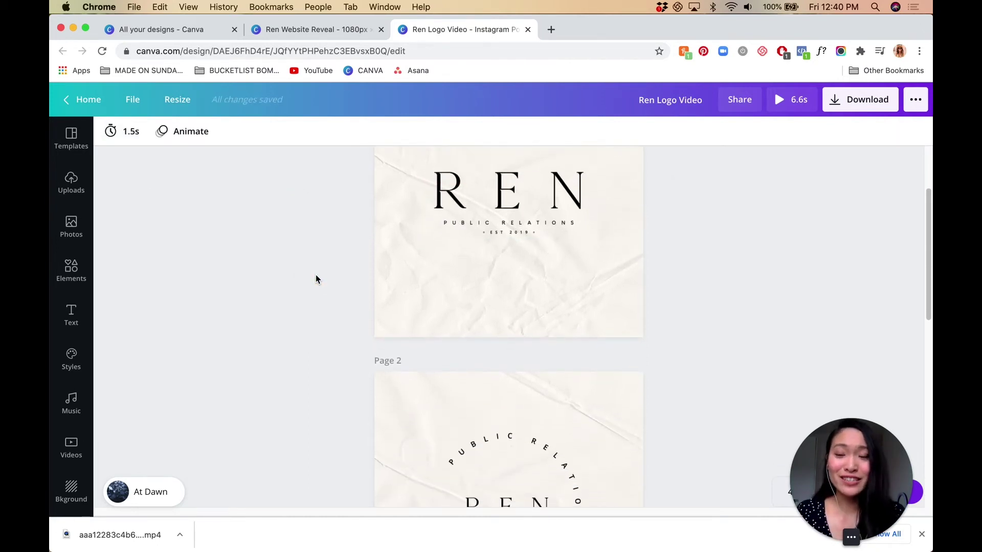
scroll(316, 279, up, 3)
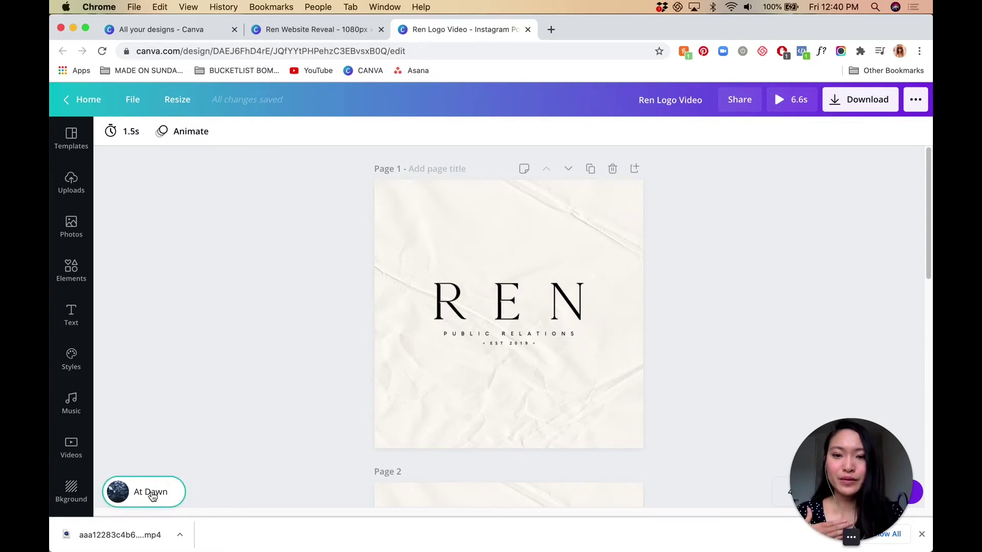
click(790, 101)
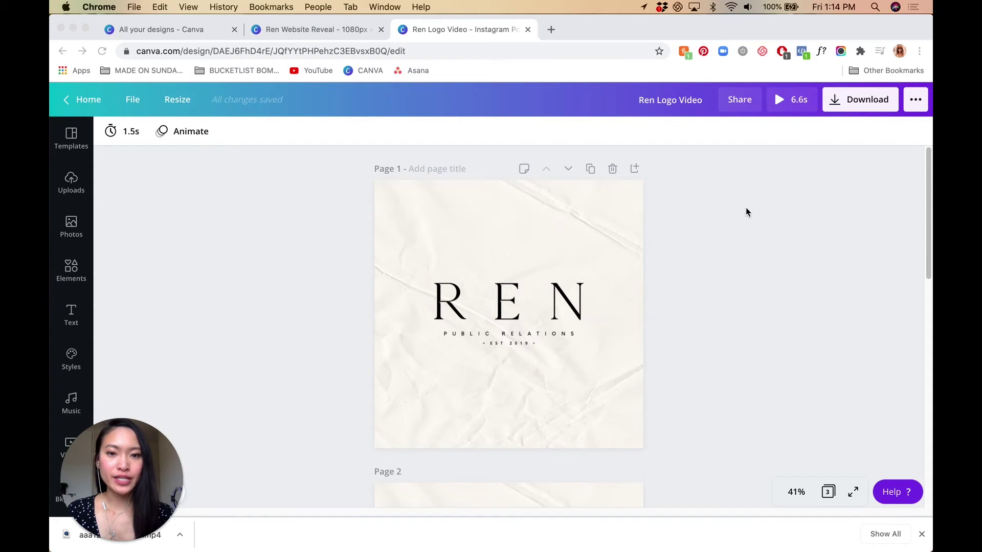
- Download all three pages of the logo video as MP4 and switch to the Ren Website Reveal design
click(852, 101)
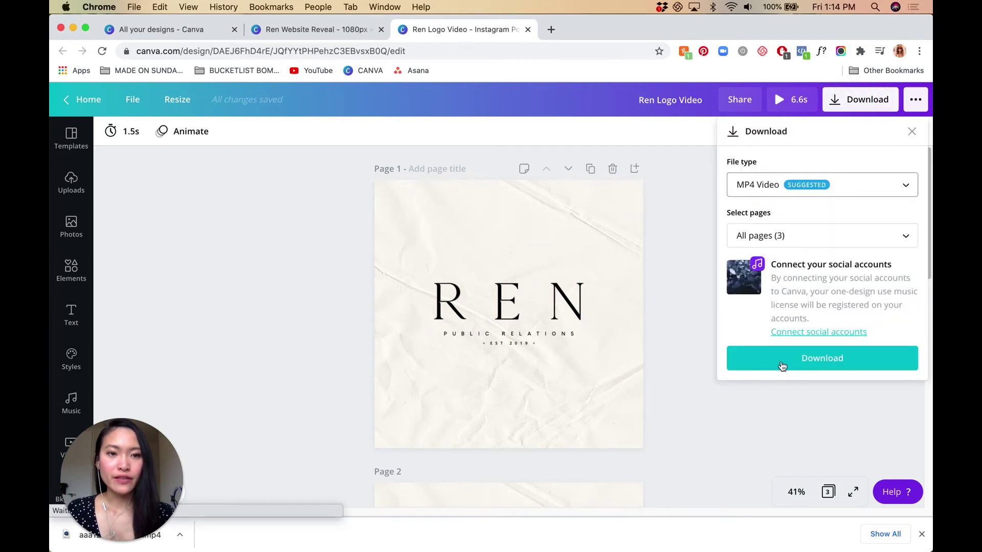
click(808, 358)
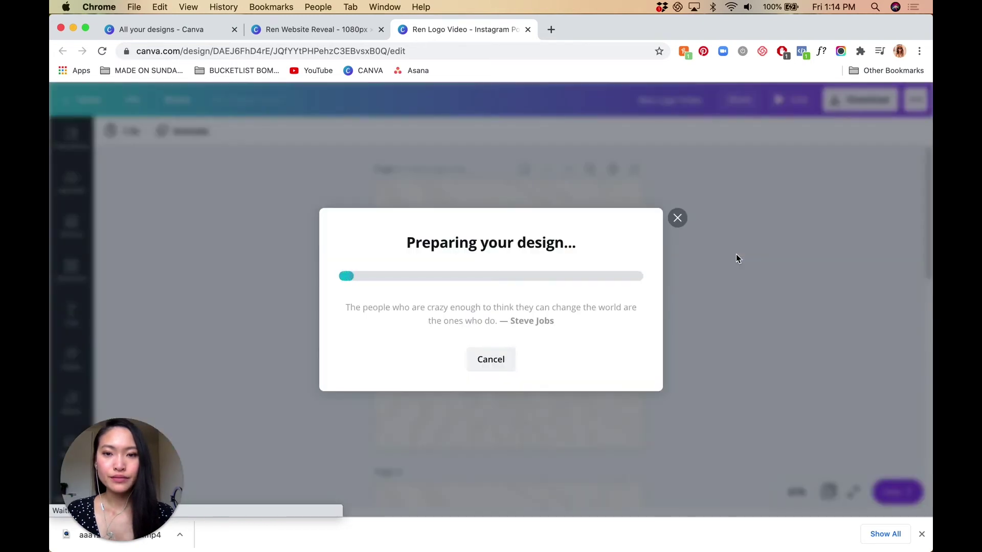
click(322, 32)
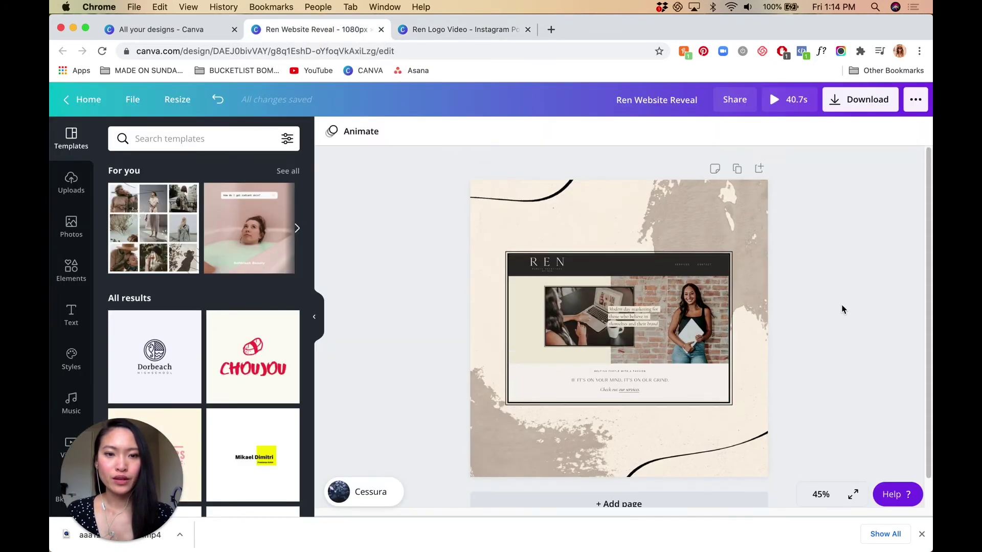
click(315, 317)
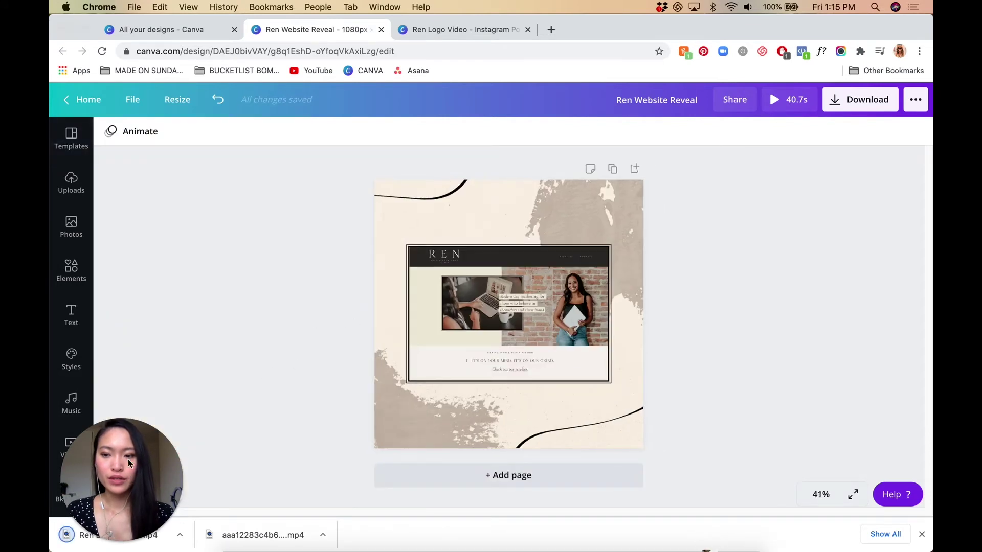
- Play the downloaded Ren Logo Video.mp4 in QuickTime Player and return to the Ren Website Reveal design in Canva
click(126, 434)
click(117, 470)
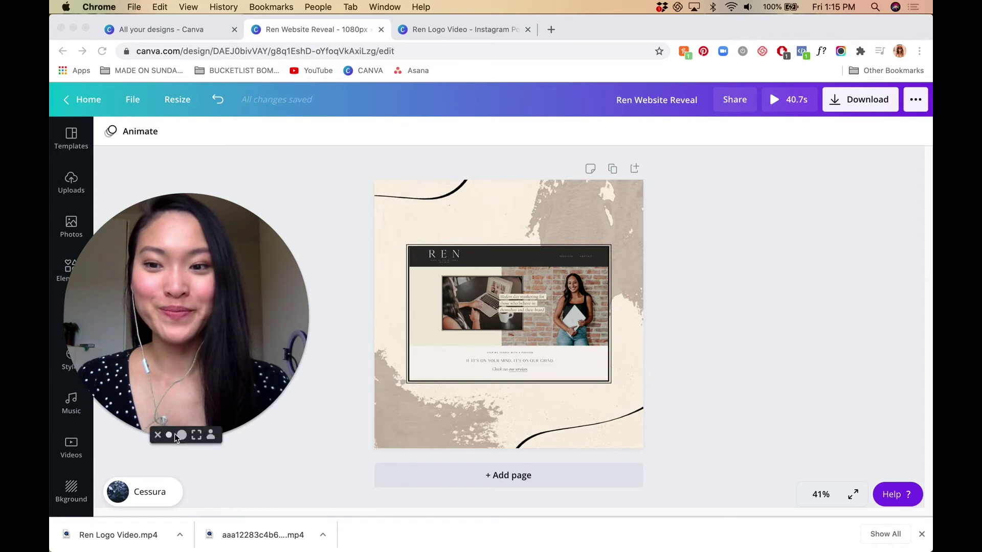
click(171, 435)
click(97, 534)
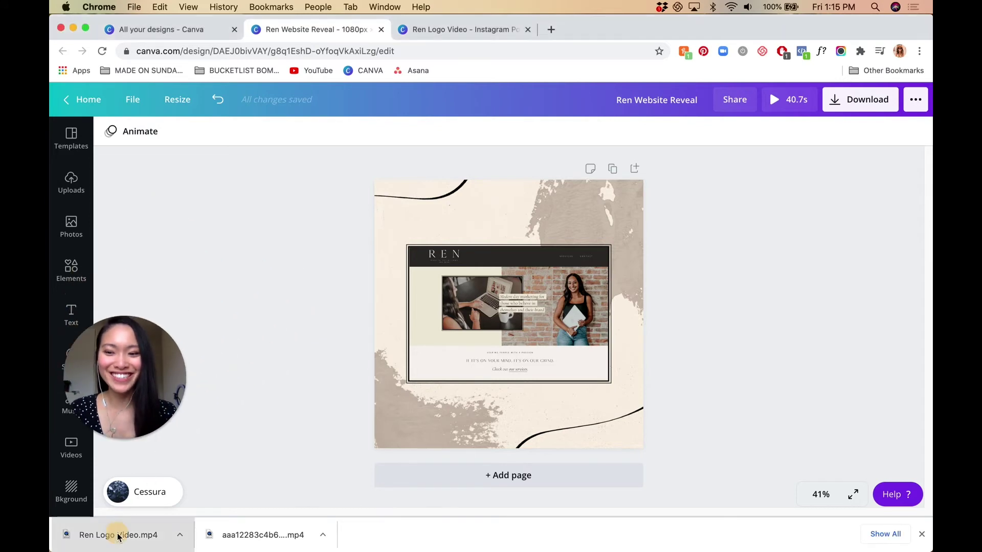
drag(459, 28, 546, 23)
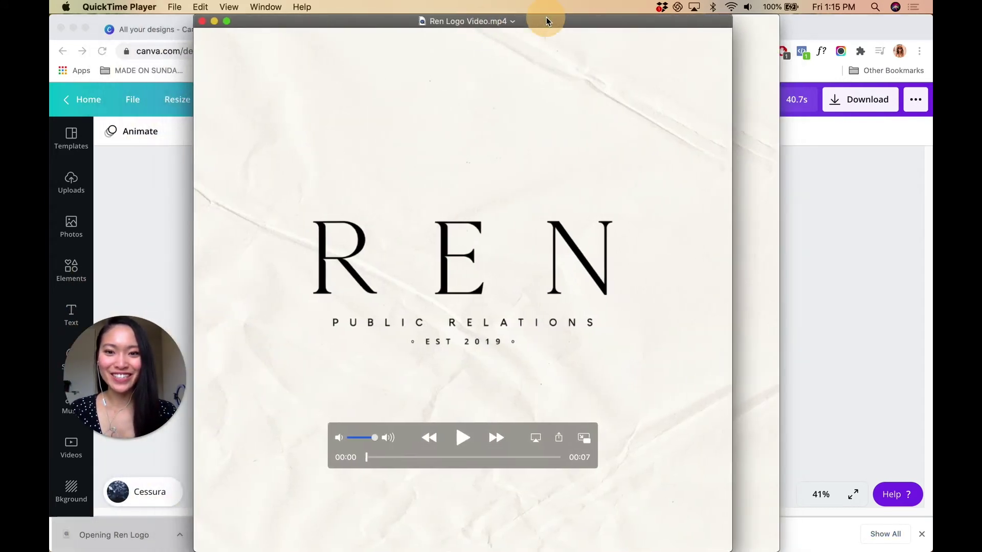
click(462, 436)
key(XF86AudioRaiseVolume)
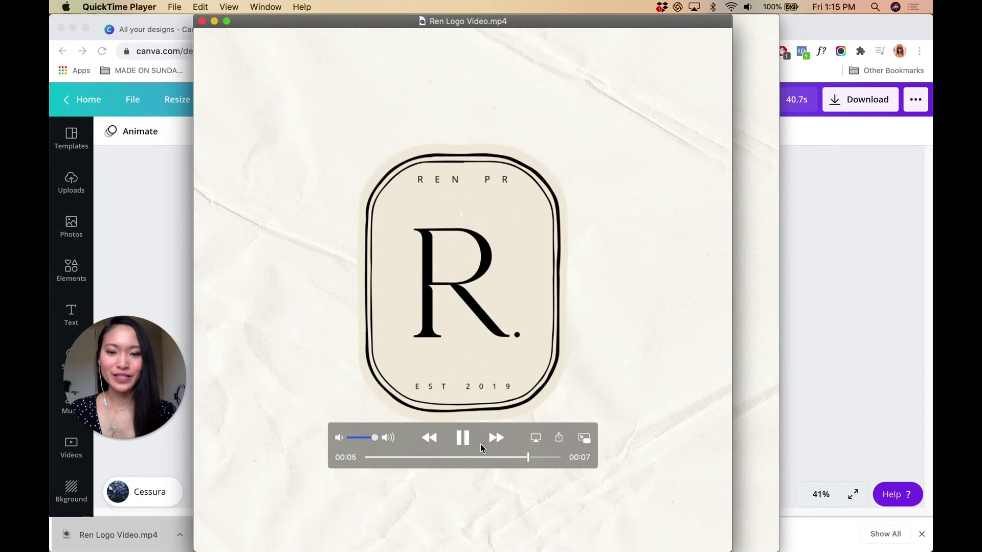
click(462, 439)
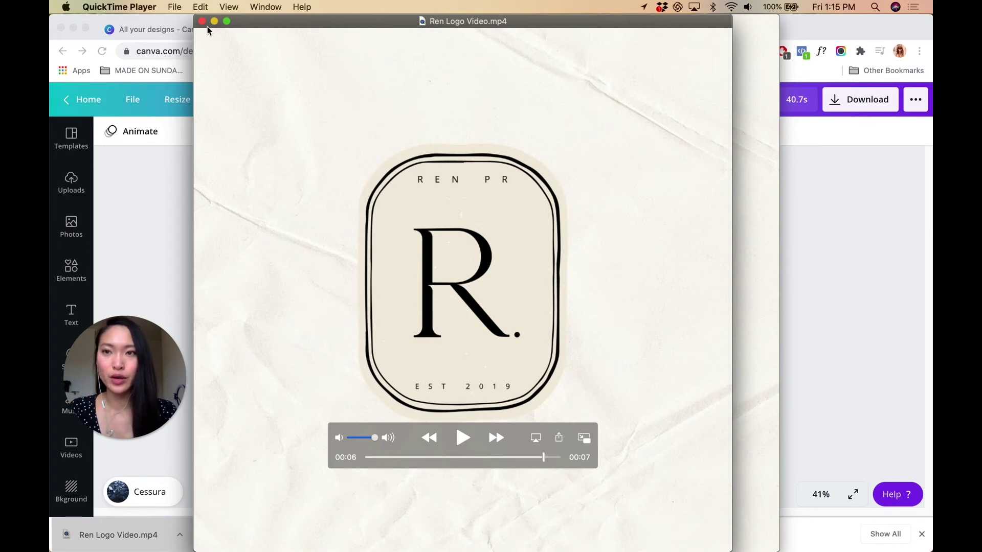
drag(281, 23, 329, 25)
click(839, 296)
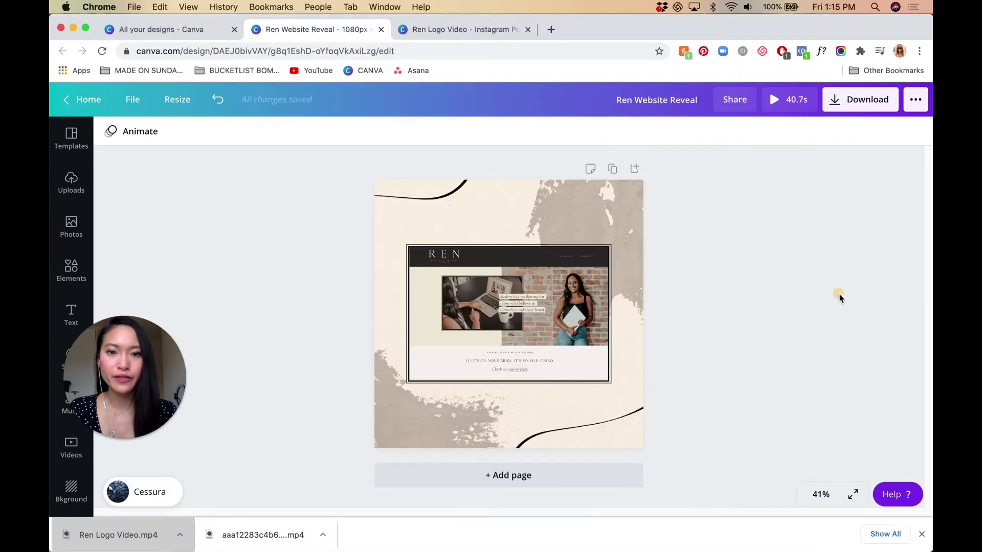
- Inspect the crop of the website recording inside its frame and leave crop mode
click(821, 495)
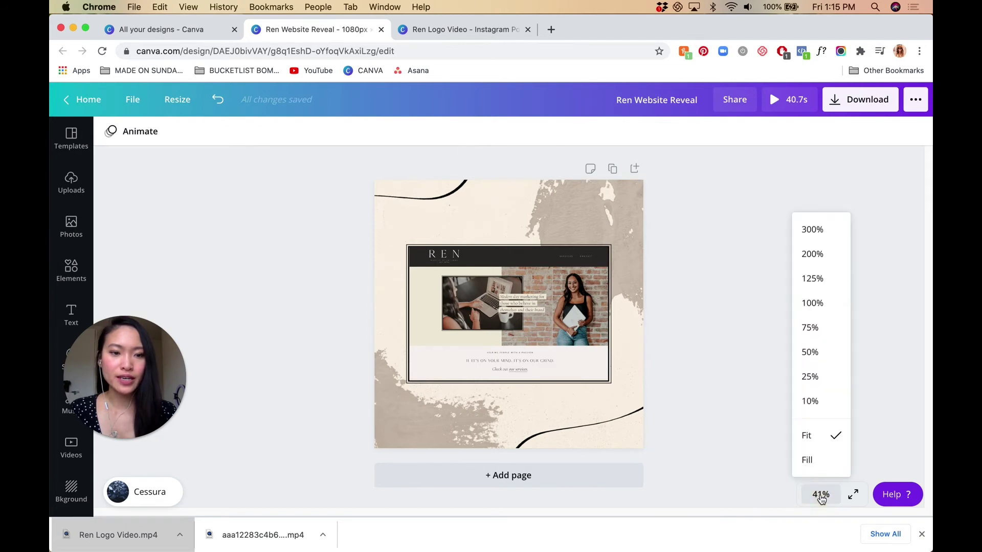
click(811, 352)
drag(127, 382, 121, 502)
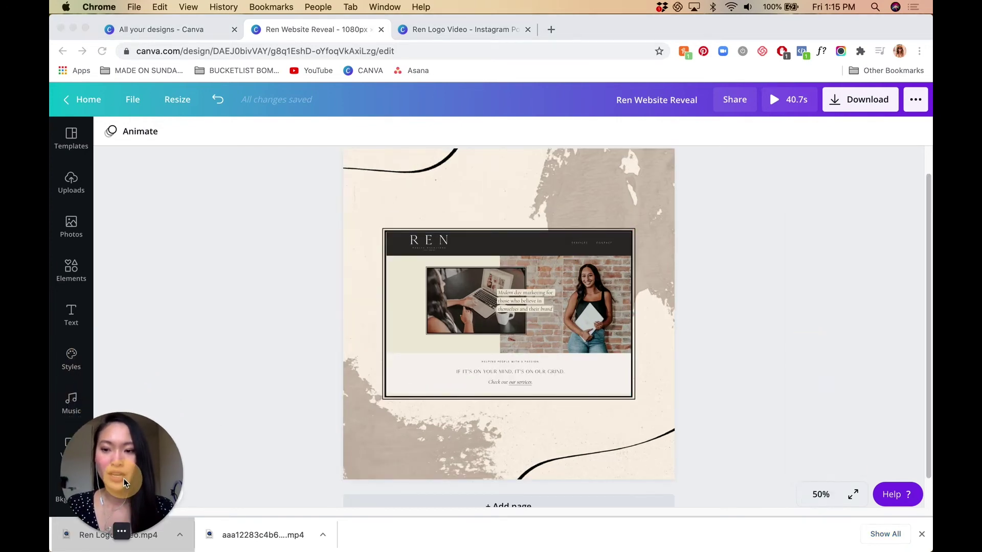
click(724, 324)
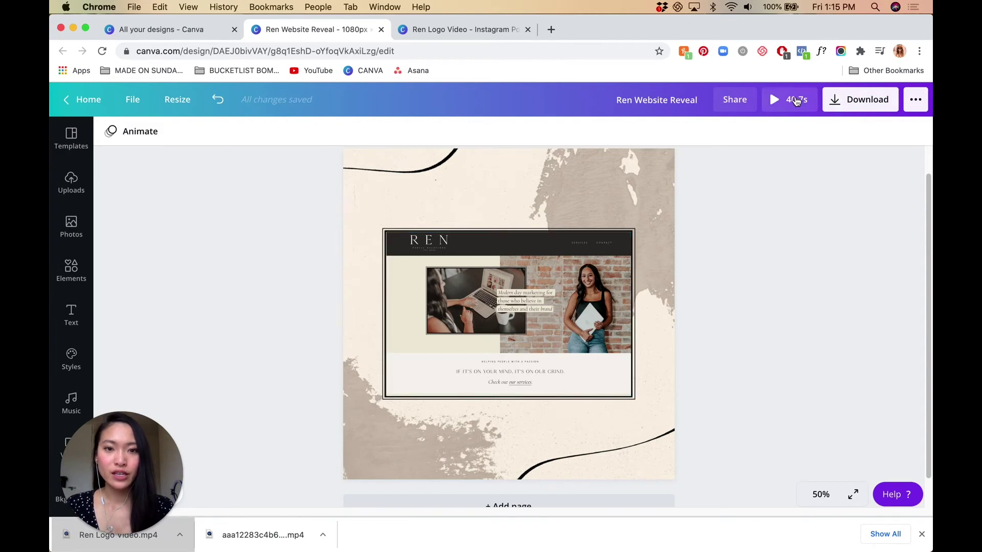
double_click(536, 330)
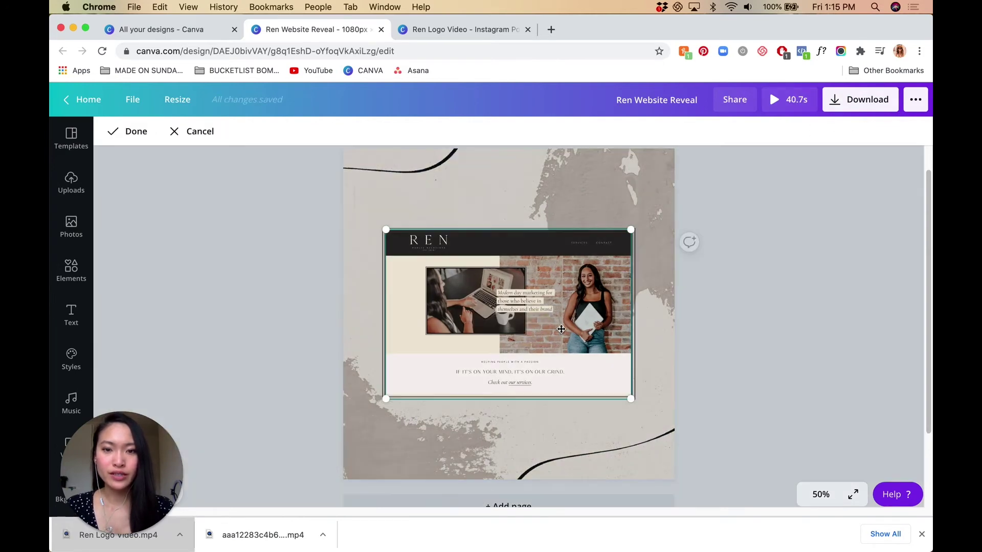
click(717, 351)
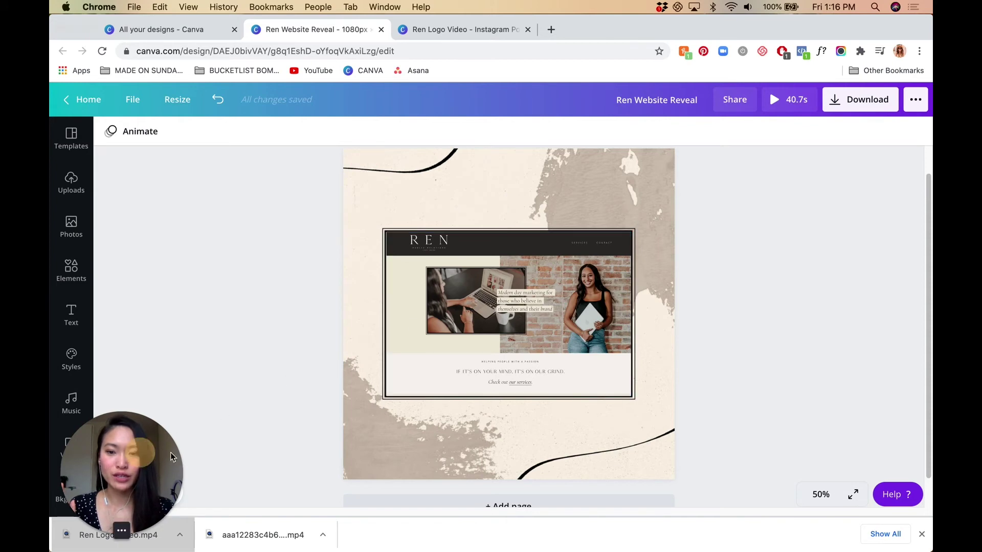
- Browse the categories of the music library, list all Cinematic tracks and return to the website reveal design
drag(170, 452, 892, 473)
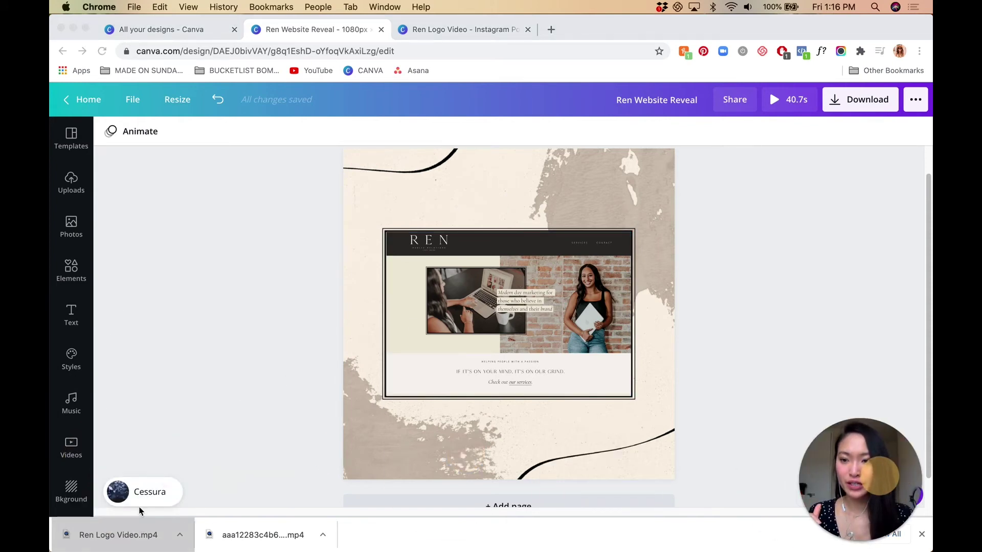
click(71, 404)
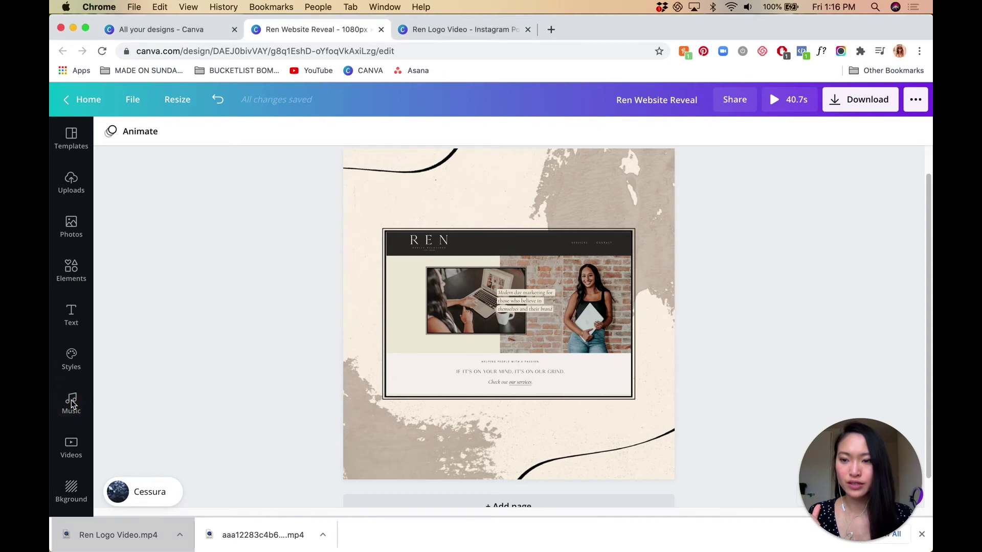
click(71, 403)
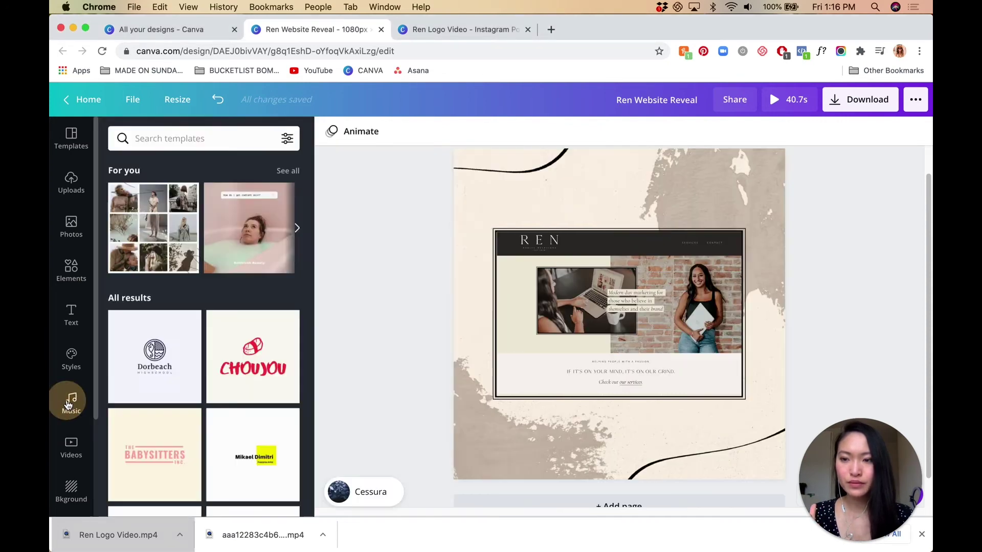
scroll(287, 281, down, 3)
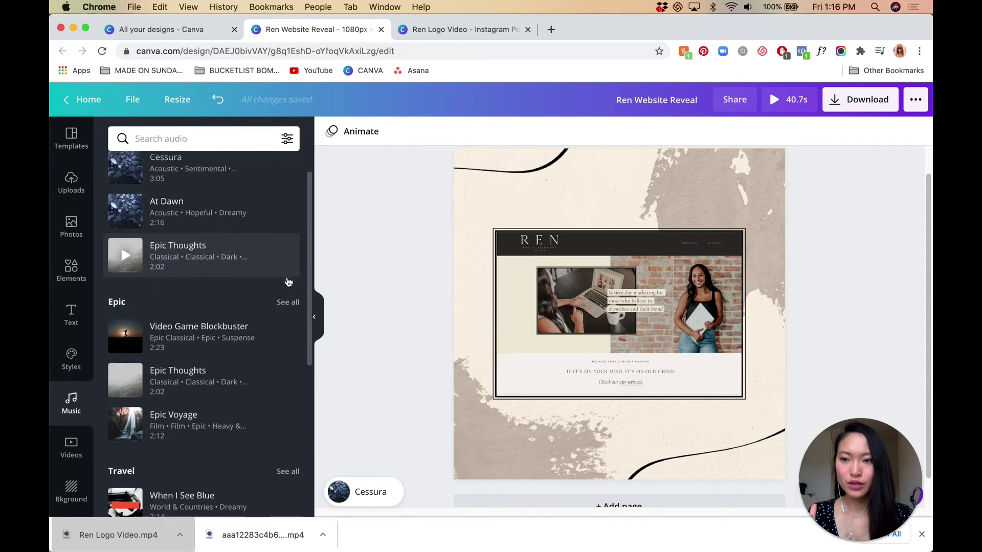
scroll(288, 282, up, 3)
scroll(289, 281, down, 2)
scroll(287, 281, down, 15)
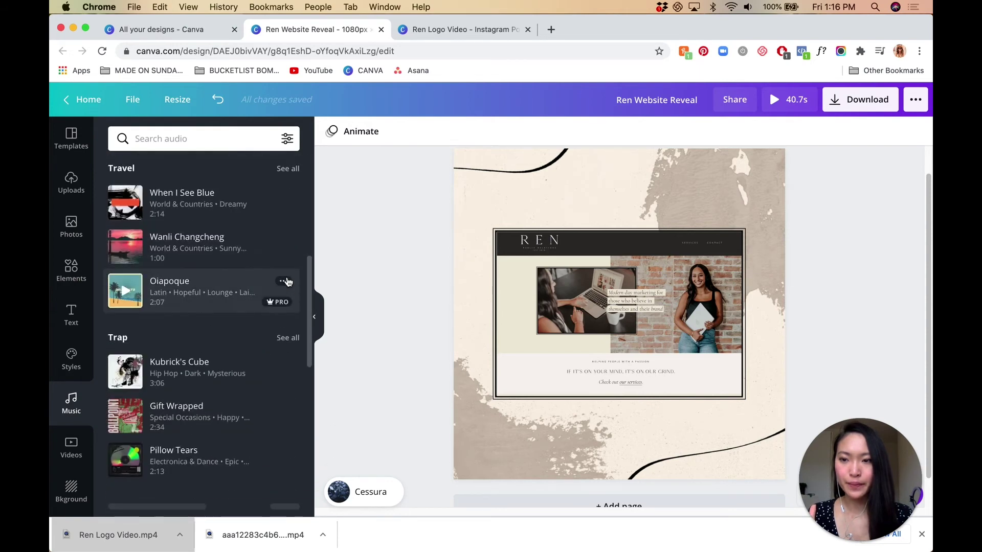
scroll(288, 282, down, 10)
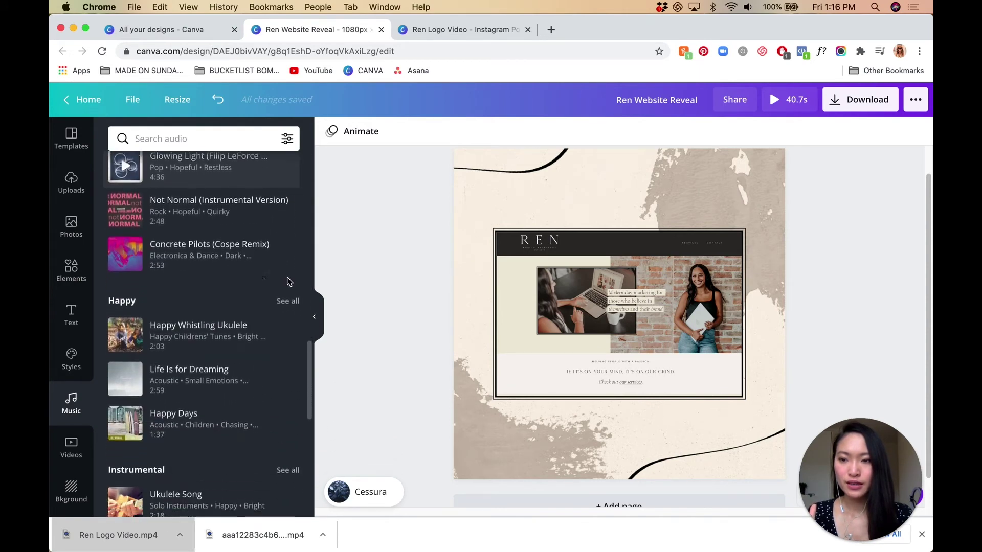
click(287, 301)
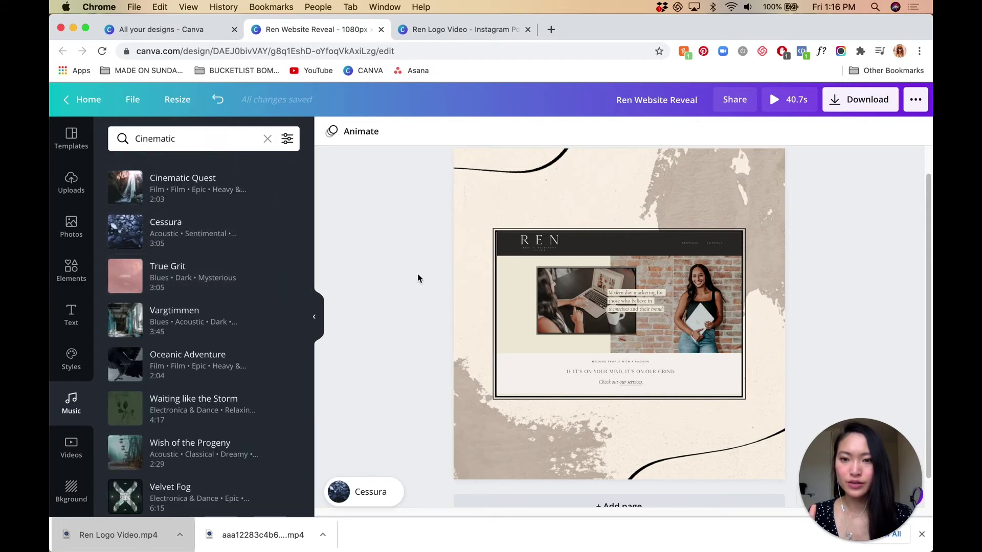
click(377, 307)
click(314, 317)
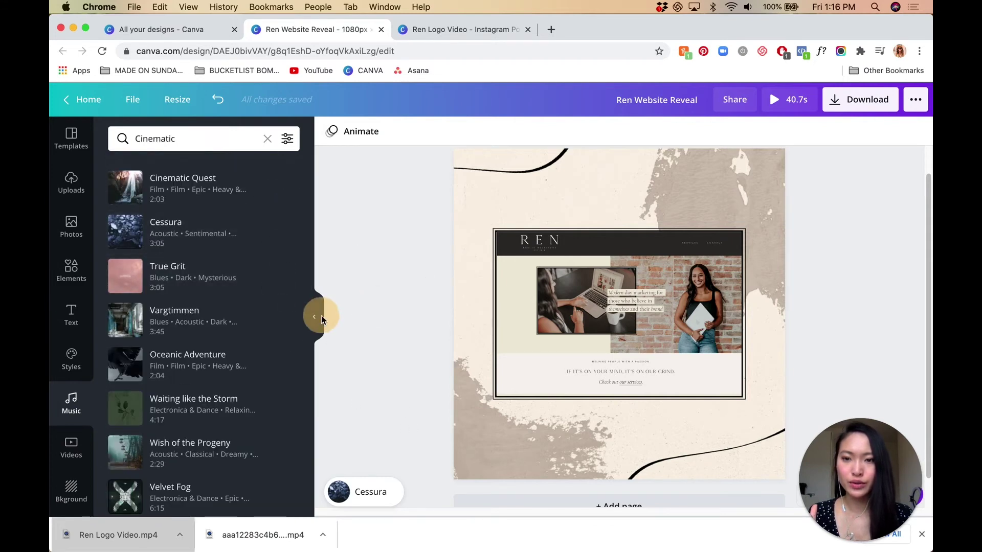
- Shift the Cessura track's excerpt so it starts at about 1:20.2 and listen to the chosen section
click(145, 491)
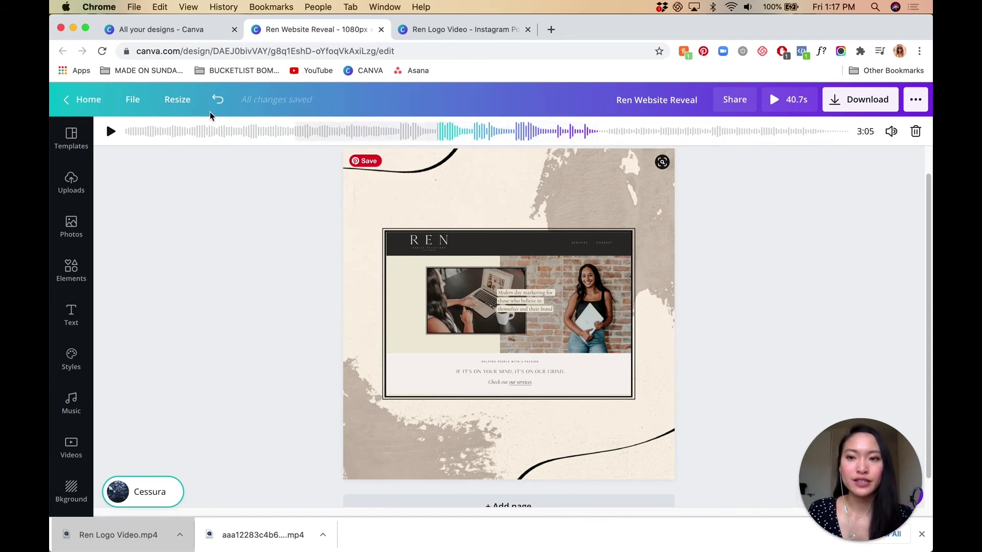
drag(479, 129, 511, 128)
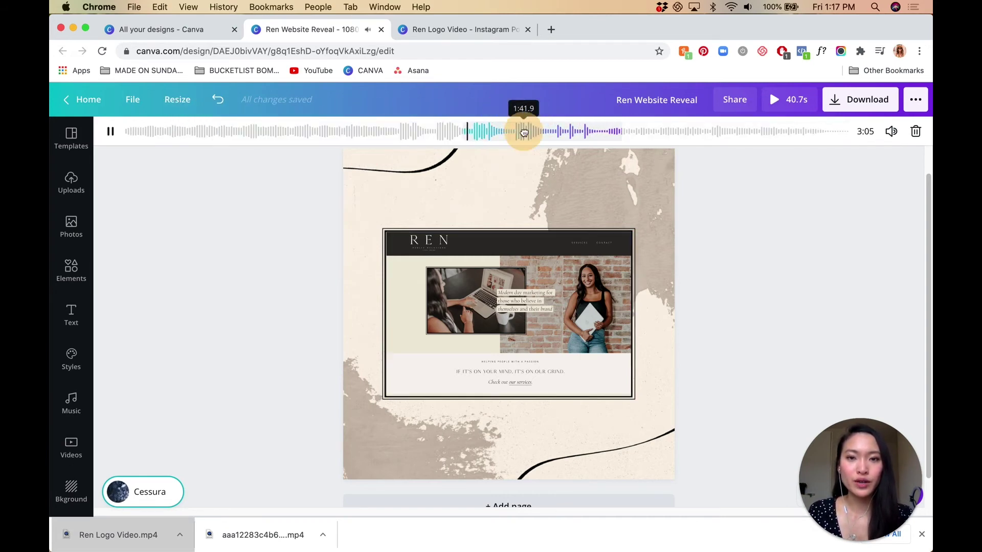
drag(523, 129, 500, 133)
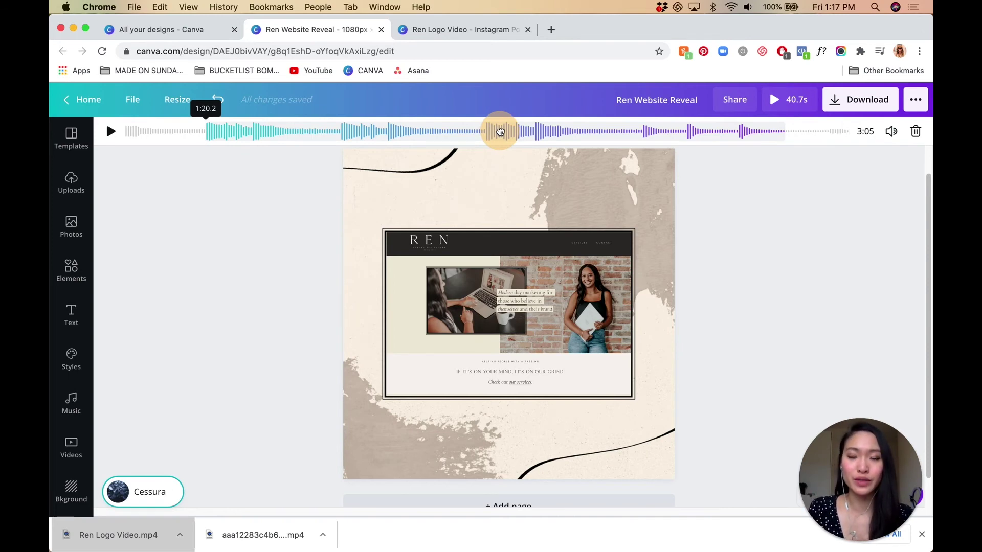
drag(500, 132, 500, 132)
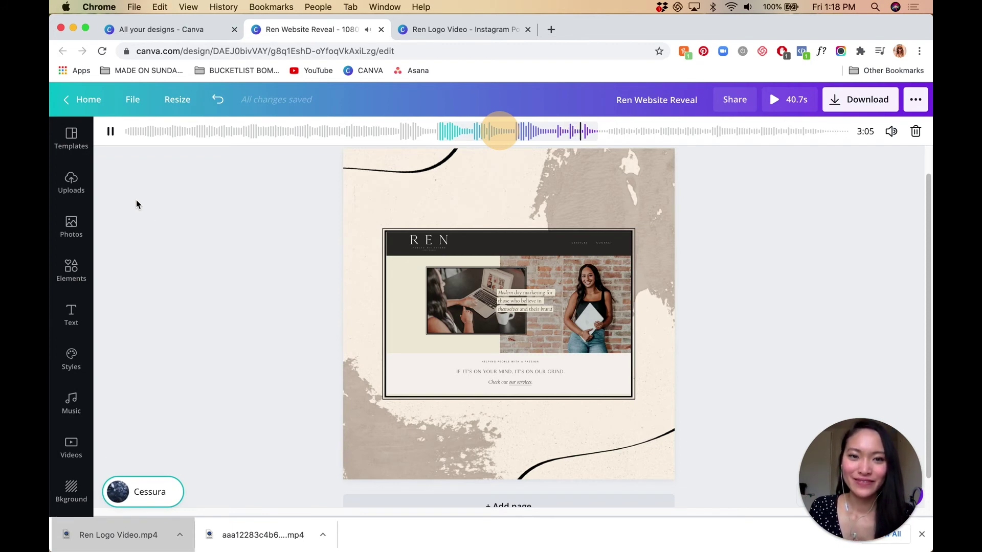
click(110, 134)
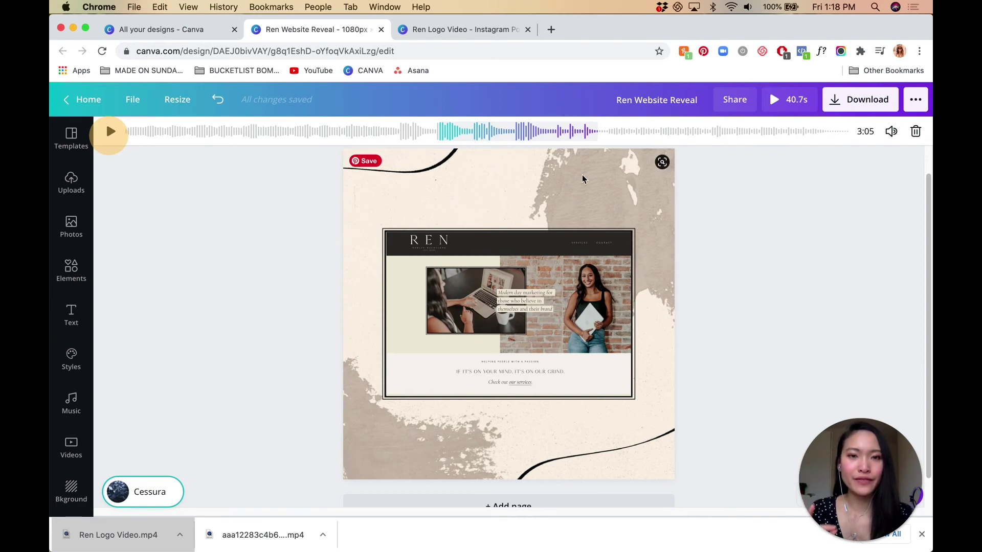
- Preview the website reveal video and check its MP4 Video download options without downloading
scroll(656, 255, down, 2)
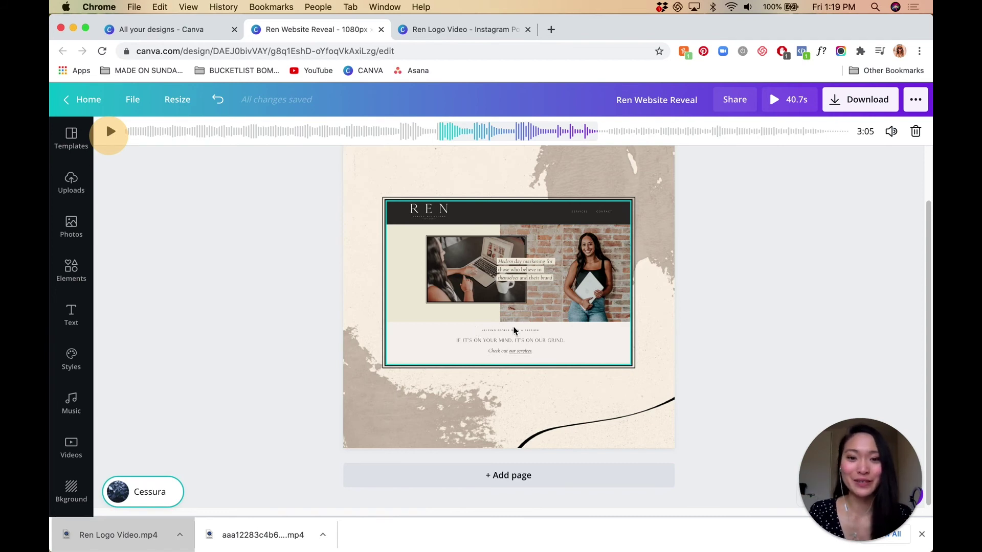
click(726, 307)
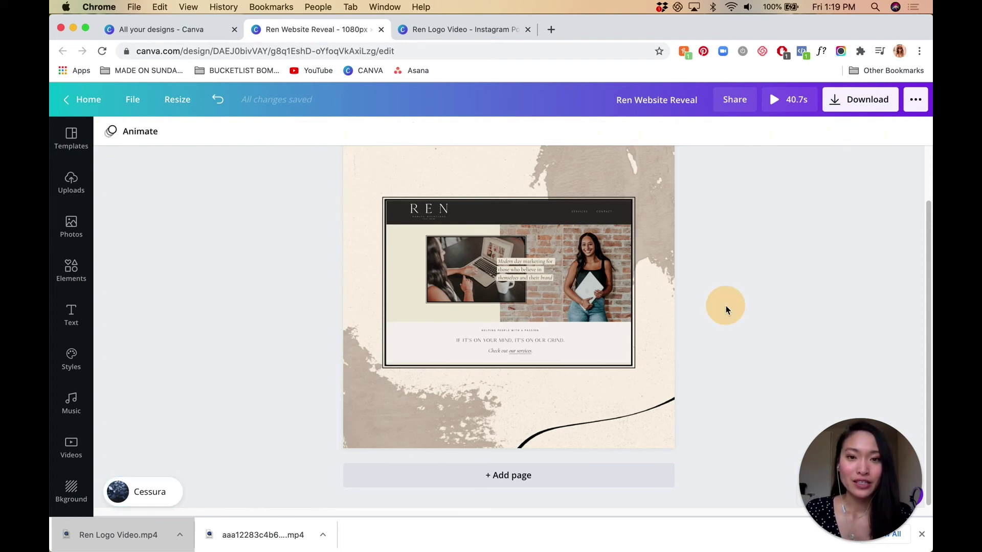
scroll(726, 307, up, 2)
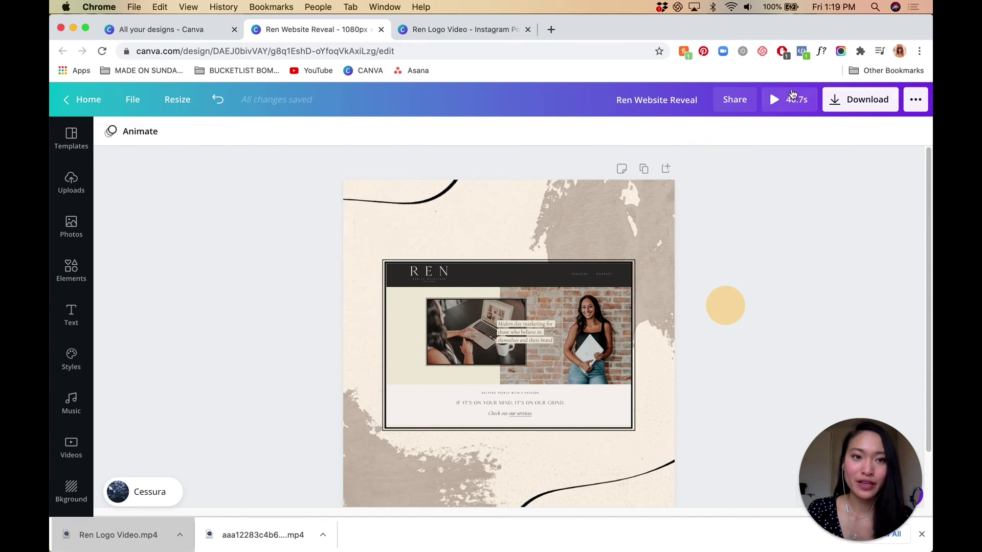
click(790, 100)
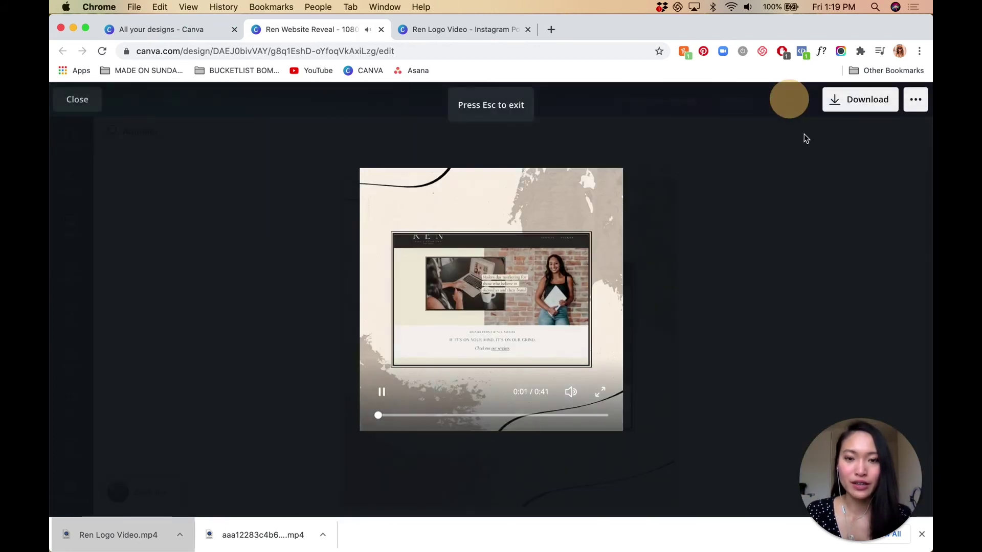
click(818, 212)
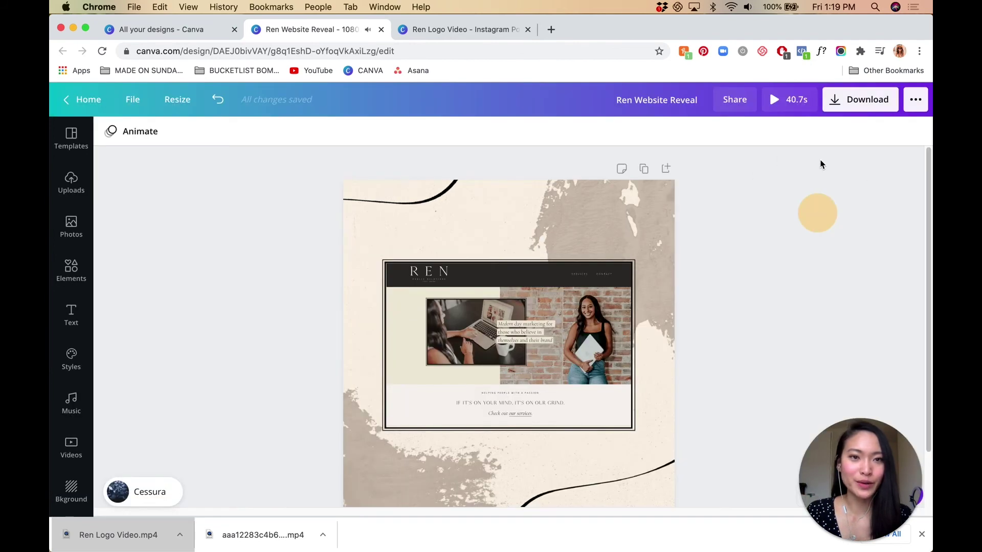
click(855, 109)
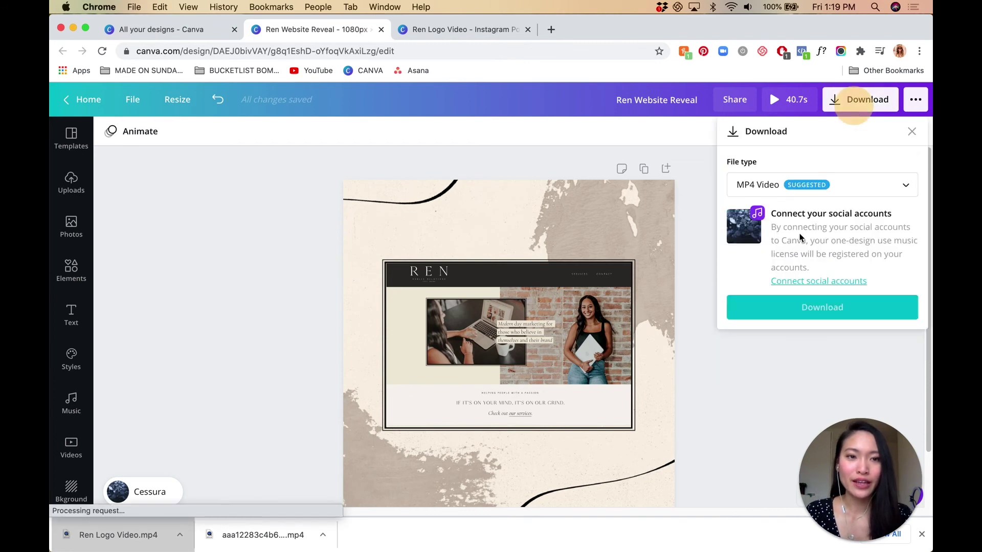
click(783, 363)
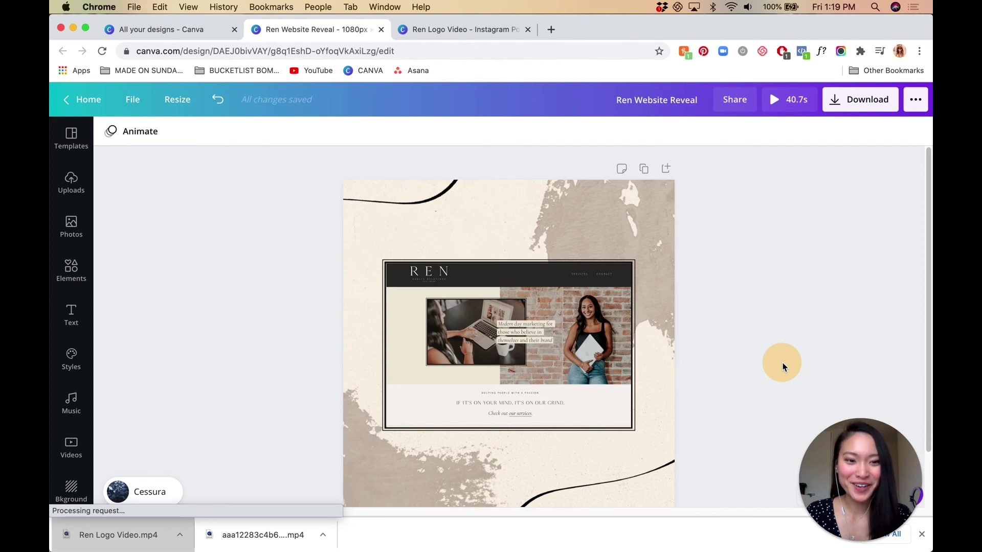